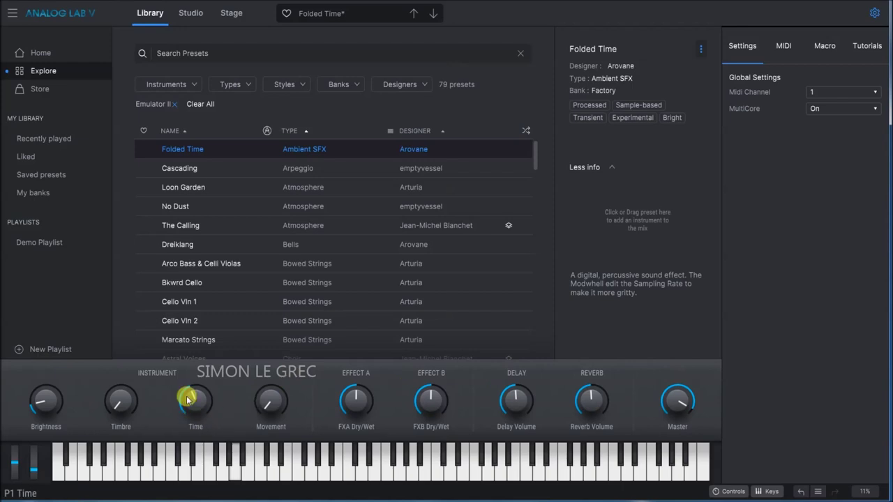
Raise the Folded Time preset's Movement to about halfway and its Brightness to 1.00
{"action": "left_click_drag", "start_coordinate": [270, 406], "coordinate": [270, 349]}
{"action": "left_click_drag", "start_coordinate": [62, 406], "coordinate": [61, 370]}
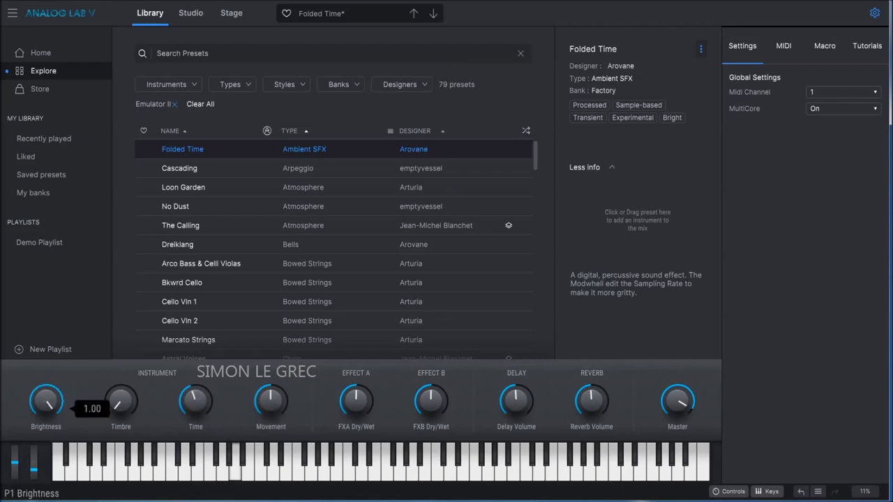
Load the Cascading preset and raise its Movement to just above halfway, Brightness to near maximum and Timbre slightly
{"action": "left_click", "coordinate": [180, 171]}
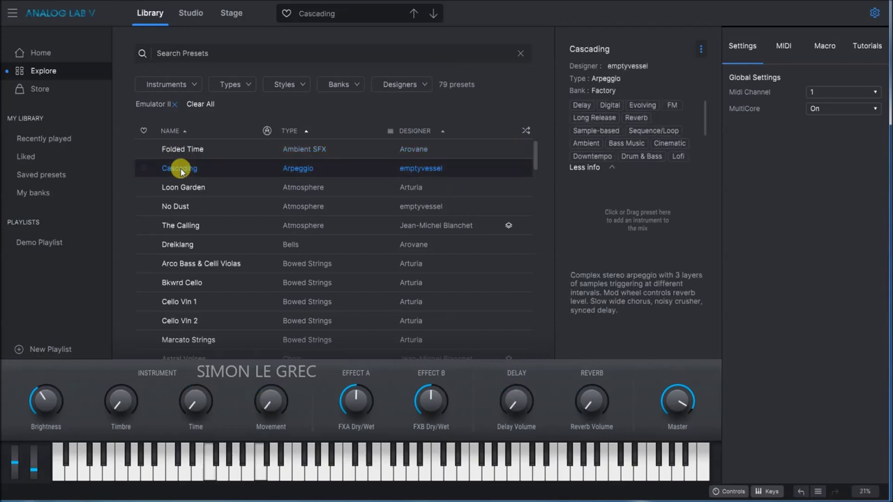
{"action": "left_click_drag", "start_coordinate": [119, 396], "coordinate": [112, 385]}
{"action": "left_click_drag", "start_coordinate": [259, 406], "coordinate": [278, 402]}
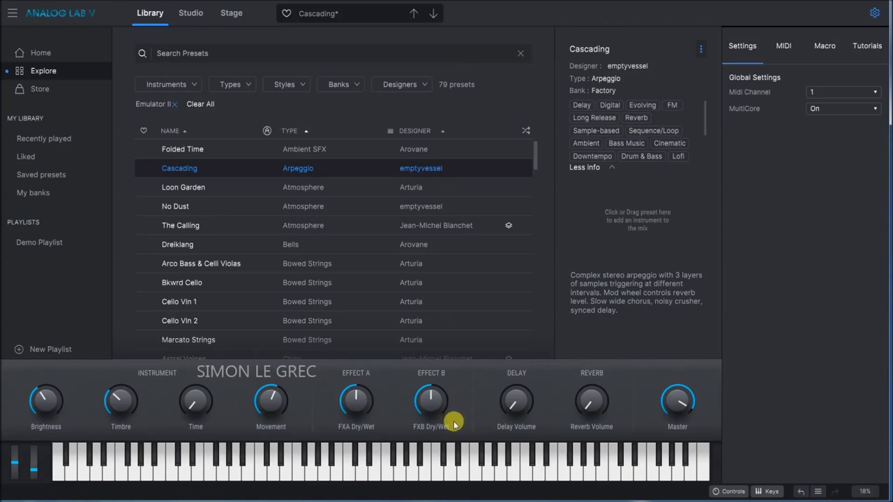
{"action": "left_click_drag", "start_coordinate": [46, 403], "coordinate": [46, 383]}
{"action": "left_click_drag", "start_coordinate": [118, 399], "coordinate": [119, 399]}
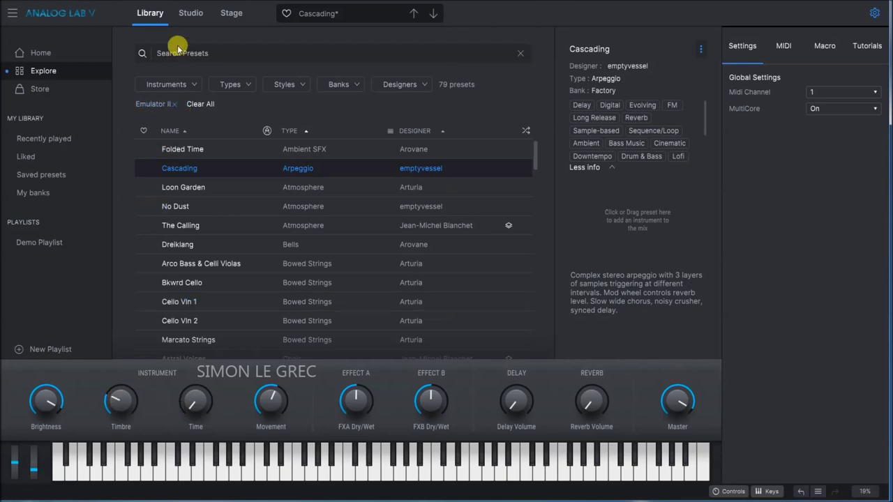
Set Effect A of the Cascading preset to ParamEq in the Studio view
{"action": "left_click", "coordinate": [190, 15]}
{"action": "left_click", "coordinate": [271, 99]}
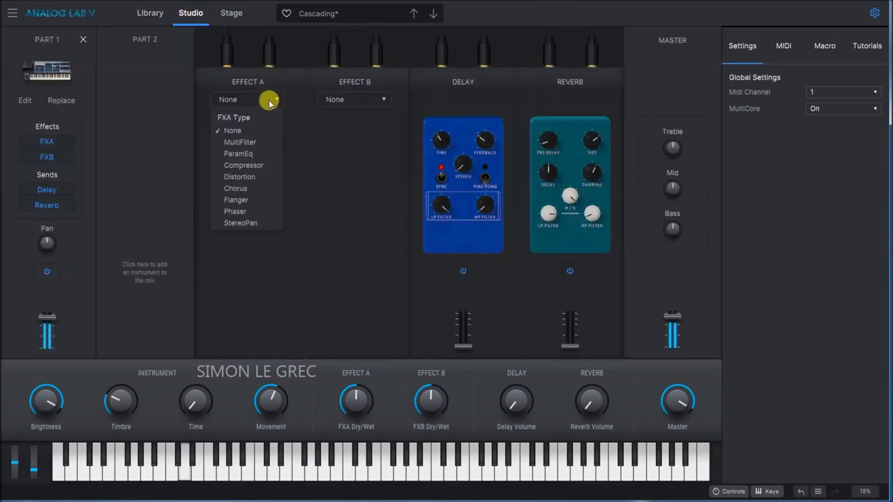
{"action": "left_click", "coordinate": [239, 153]}
Adjust the ParamEq: lower the mid gain, set the low-shelf gain to 1.68 dB, raise the high-shelf gain and reduce the scale
{"action": "mouse_move", "coordinate": [228, 162]}
{"action": "left_mouse_down"}
{"action": "mouse_move", "coordinate": [228, 147]}
{"action": "mouse_move", "coordinate": [227, 198]}
{"action": "mouse_move", "coordinate": [226, 176]}
{"action": "left_mouse_up"}
{"action": "left_click_drag", "start_coordinate": [229, 221], "coordinate": [228, 215]}
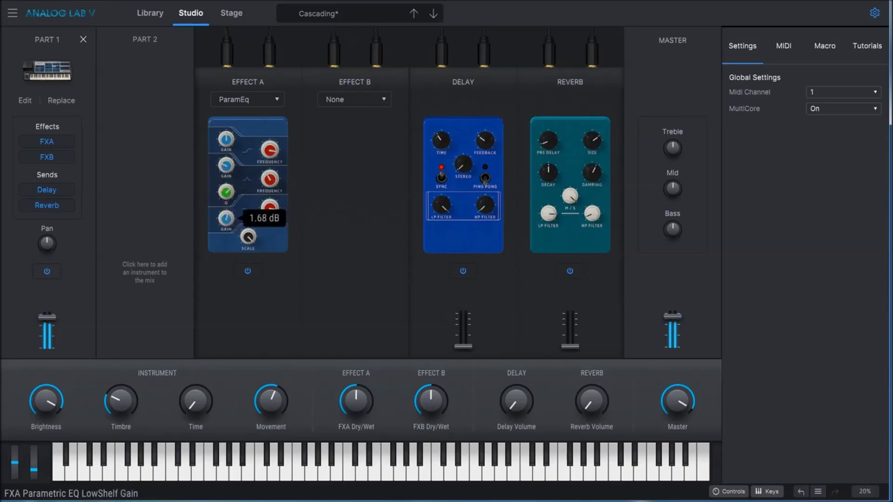
{"action": "left_click_drag", "start_coordinate": [223, 143], "coordinate": [223, 138]}
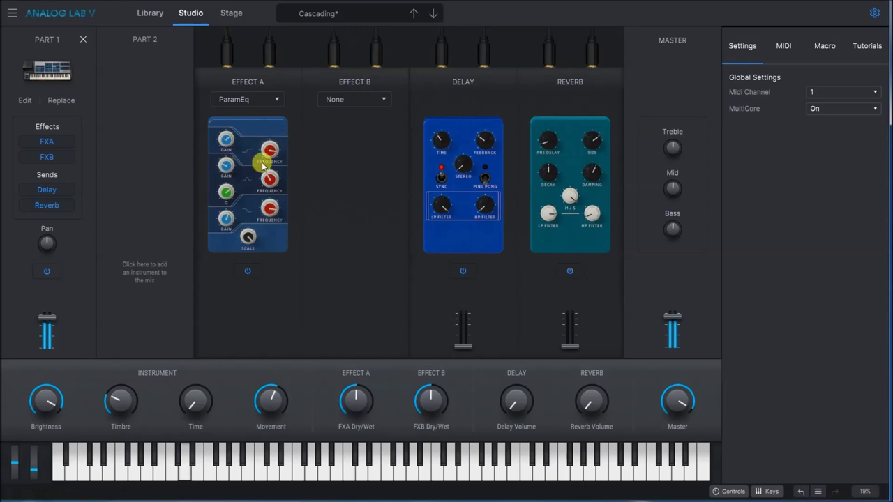
{"action": "left_click_drag", "start_coordinate": [250, 239], "coordinate": [250, 248]}
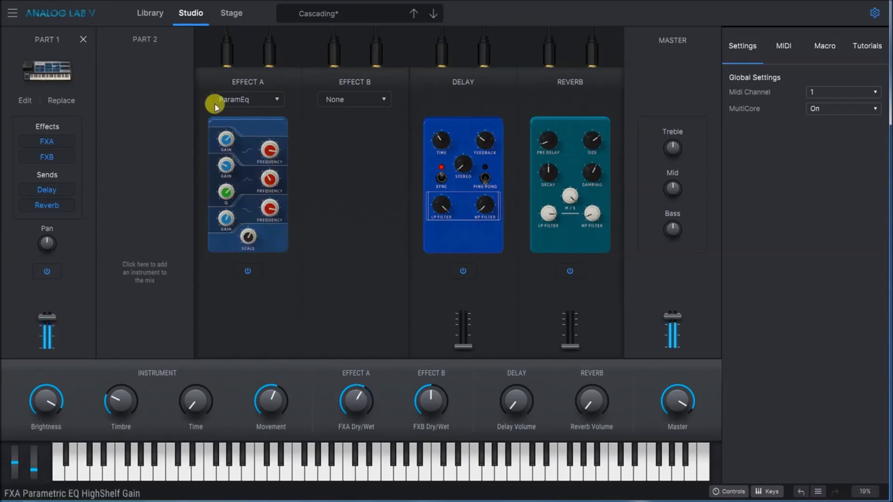
Load the Loon Garden preset from the library and raise its Delay Volume and Reverb Volume to roughly 70 percent
{"action": "left_click", "coordinate": [152, 14]}
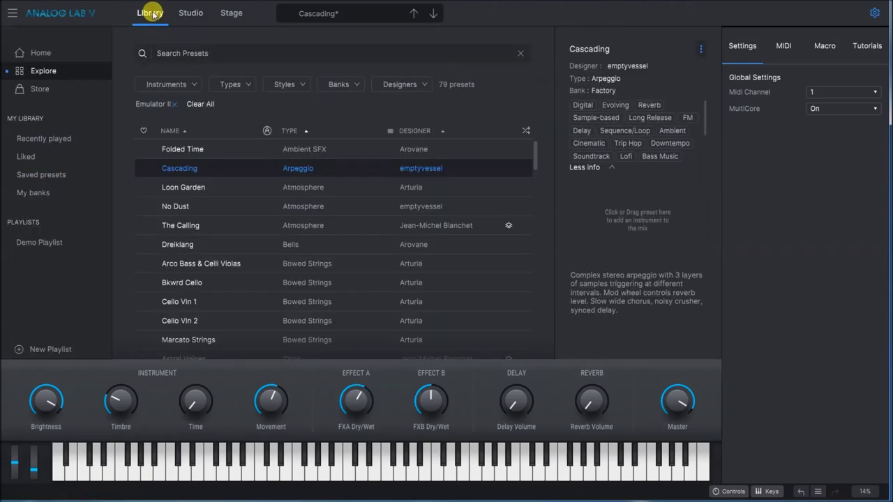
{"action": "left_click", "coordinate": [198, 194]}
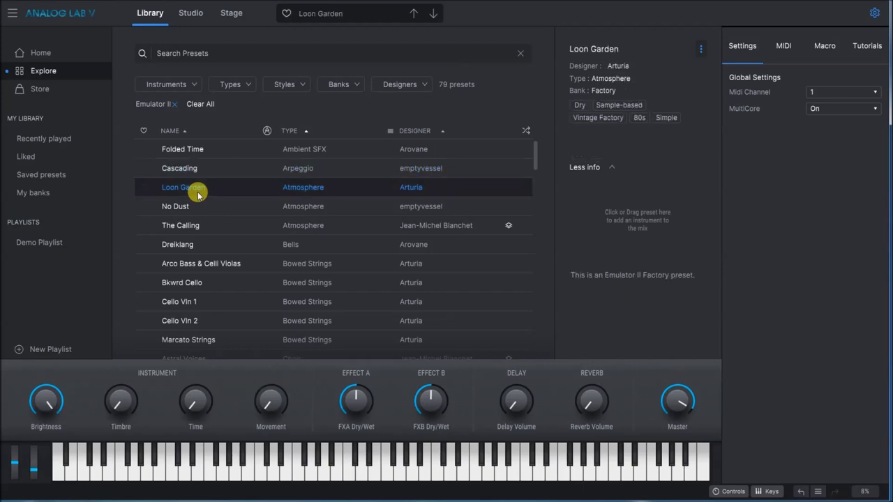
{"action": "left_click_drag", "start_coordinate": [516, 399], "coordinate": [516, 369]}
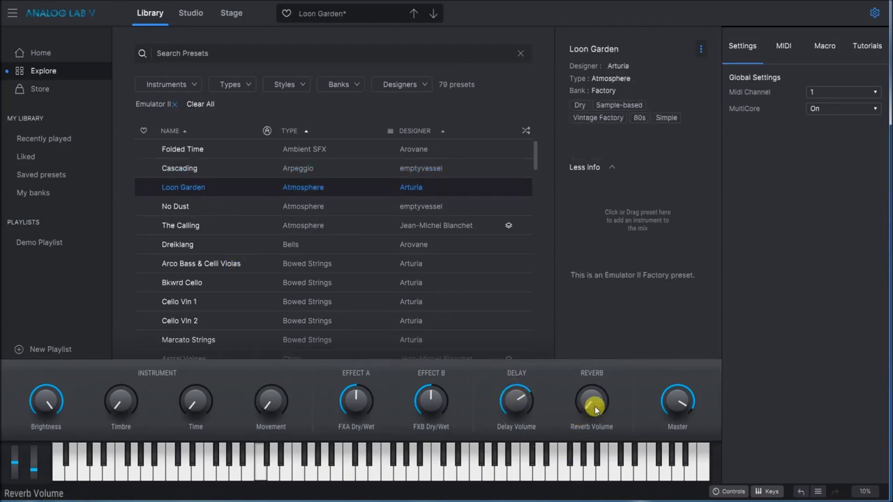
{"action": "left_click_drag", "start_coordinate": [591, 403], "coordinate": [591, 407]}
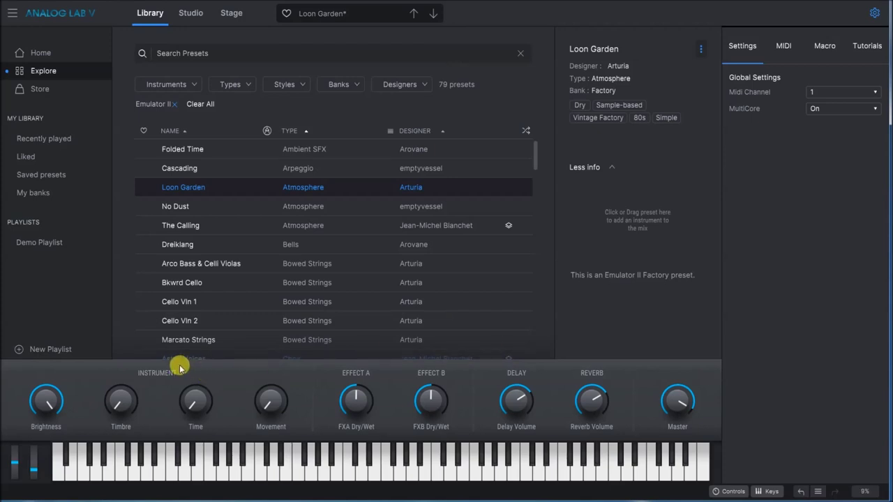
Audition the No Dust preset, and load The Calling with Reverb Volume at zero and both effects' Dry/Wet reduced
{"action": "left_click", "coordinate": [185, 210]}
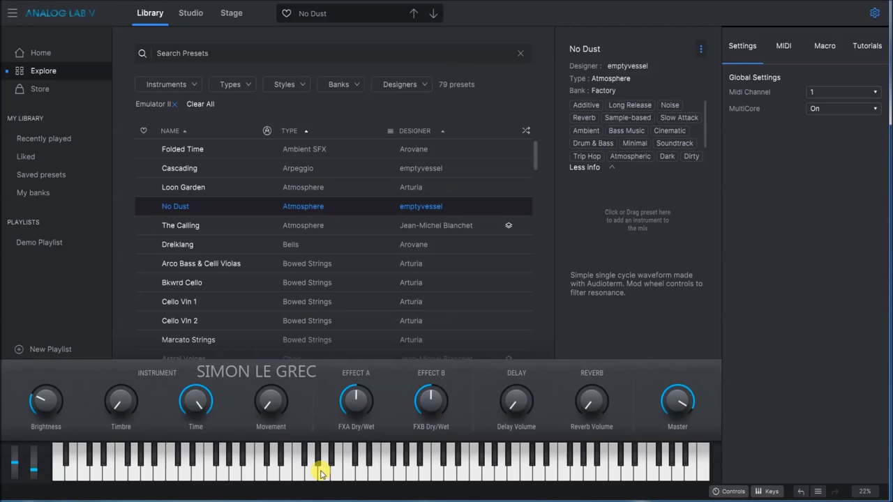
{"action": "left_click", "coordinate": [187, 231]}
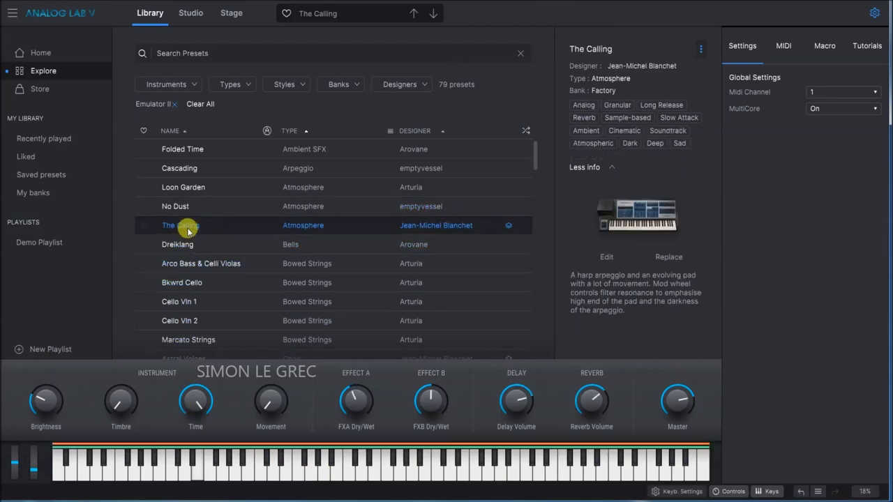
{"action": "left_click_drag", "start_coordinate": [608, 396], "coordinate": [607, 429]}
{"action": "left_click_drag", "start_coordinate": [431, 399], "coordinate": [431, 418]}
{"action": "left_click_drag", "start_coordinate": [356, 388], "coordinate": [356, 405]}
Raise The Calling's Brightness to maximum and try out its Movement control, returning Movement to zero
{"action": "mouse_move", "coordinate": [42, 395]}
{"action": "left_mouse_down"}
{"action": "mouse_move", "coordinate": [41, 381]}
{"action": "mouse_move", "coordinate": [48, 403]}
{"action": "left_mouse_up"}
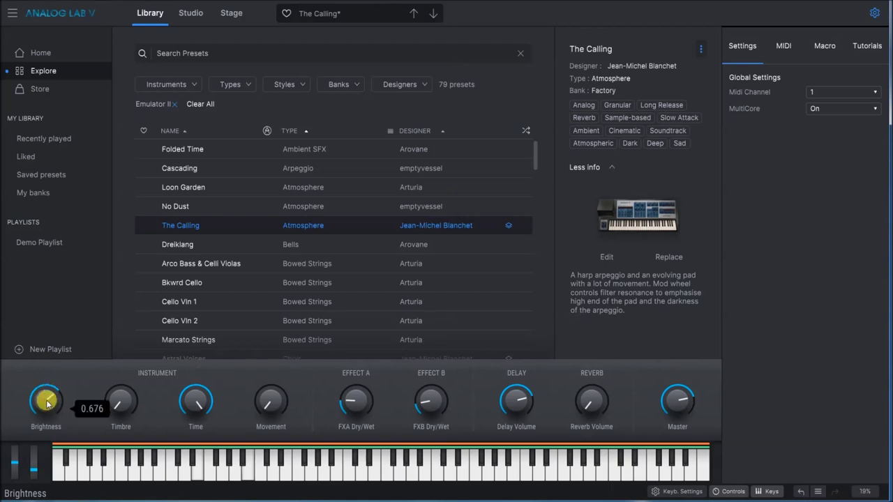
{"action": "left_click_drag", "start_coordinate": [265, 403], "coordinate": [265, 366]}
{"action": "left_click_drag", "start_coordinate": [51, 402], "coordinate": [50, 378]}
{"action": "left_click_drag", "start_coordinate": [265, 403], "coordinate": [264, 459]}
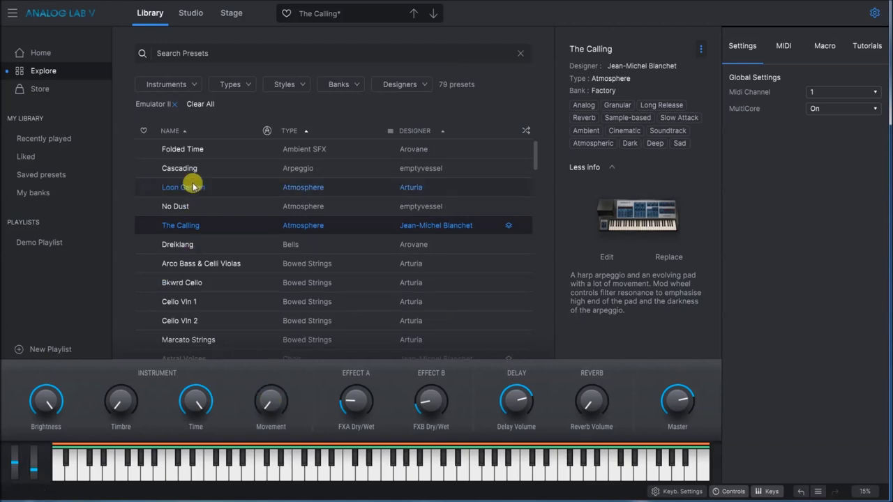
Audition the Dreiklang preset, and load Arco Bass & Celli Violas with Delay Volume about halfway and Reverb Volume at 0.772
{"action": "left_click", "coordinate": [183, 245]}
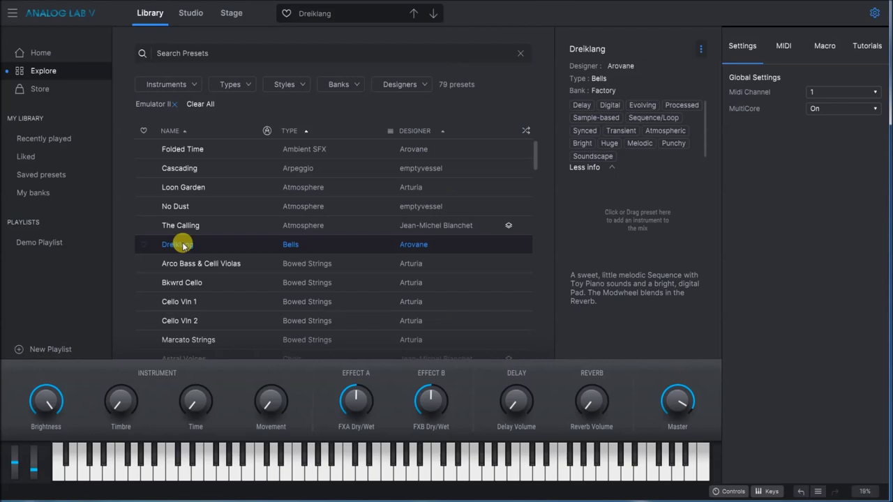
{"action": "scroll", "coordinate": [255, 279], "scroll_direction": "down", "scroll_amount": 2}
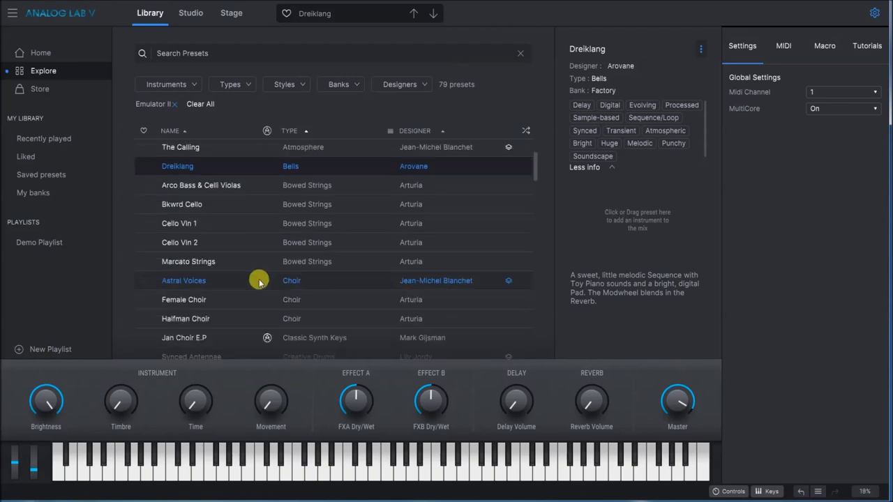
{"action": "left_click", "coordinate": [217, 186]}
{"action": "left_click_drag", "start_coordinate": [509, 434], "coordinate": [515, 411]}
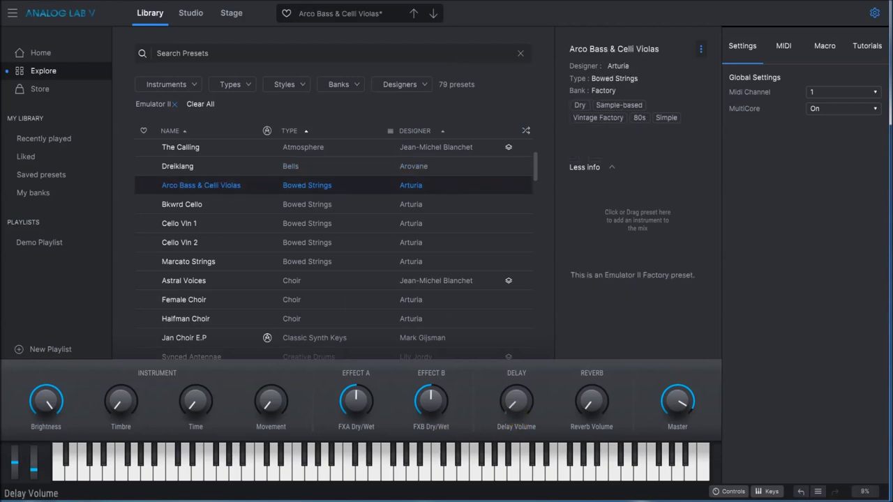
{"action": "mouse_move", "coordinate": [583, 409]}
{"action": "left_mouse_down"}
{"action": "mouse_move", "coordinate": [589, 391]}
{"action": "mouse_move", "coordinate": [600, 404]}
{"action": "left_mouse_up"}
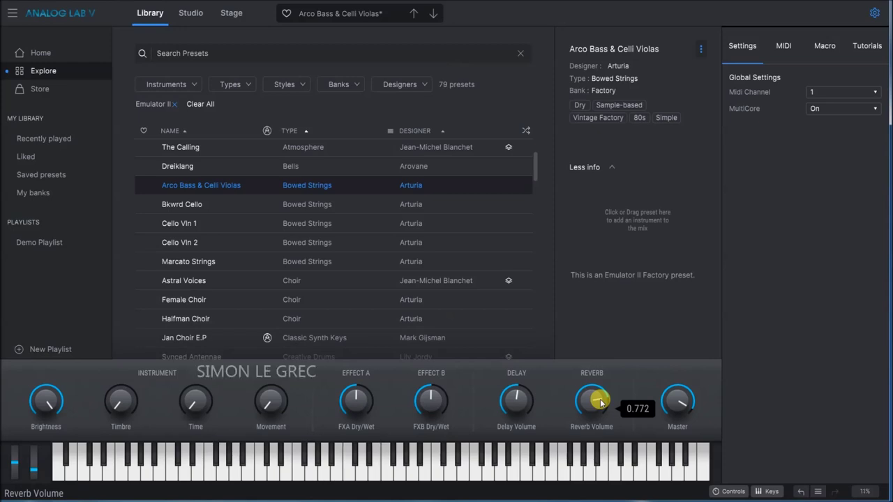
Load the Bkwrd Cello preset and raise its Delay Volume and Reverb Volume to somewhat above halfway
{"action": "left_click", "coordinate": [180, 205]}
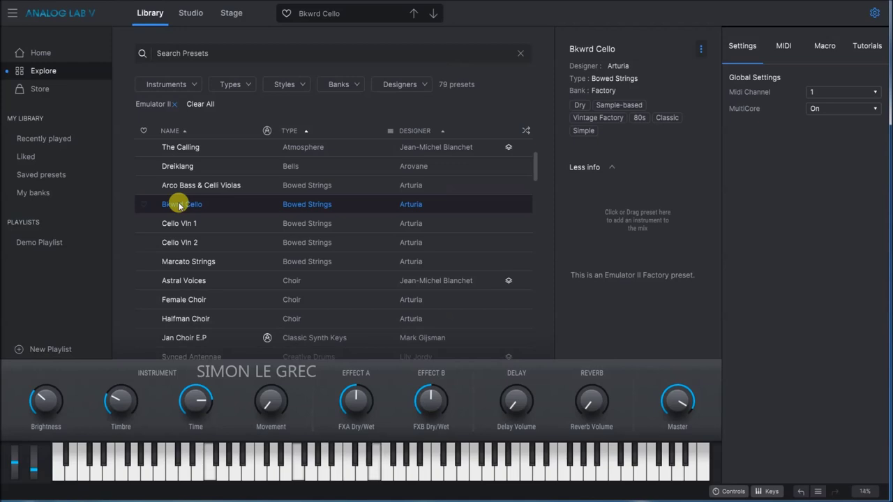
{"action": "left_click_drag", "start_coordinate": [515, 401], "coordinate": [515, 352]}
{"action": "left_click_drag", "start_coordinate": [590, 401], "coordinate": [589, 377]}
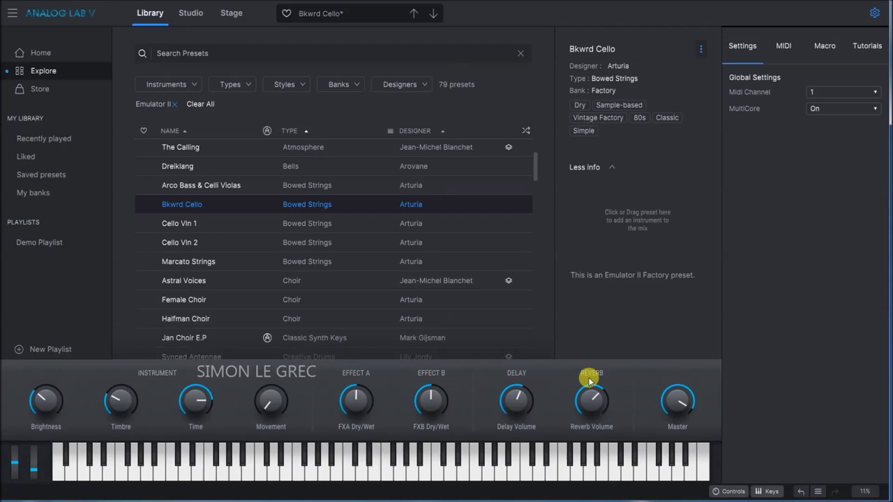
Load the Marcato Strings preset with raised Delay Volume and Reverb Volume, and audition the Astral Voices preset
{"action": "left_click", "coordinate": [206, 262]}
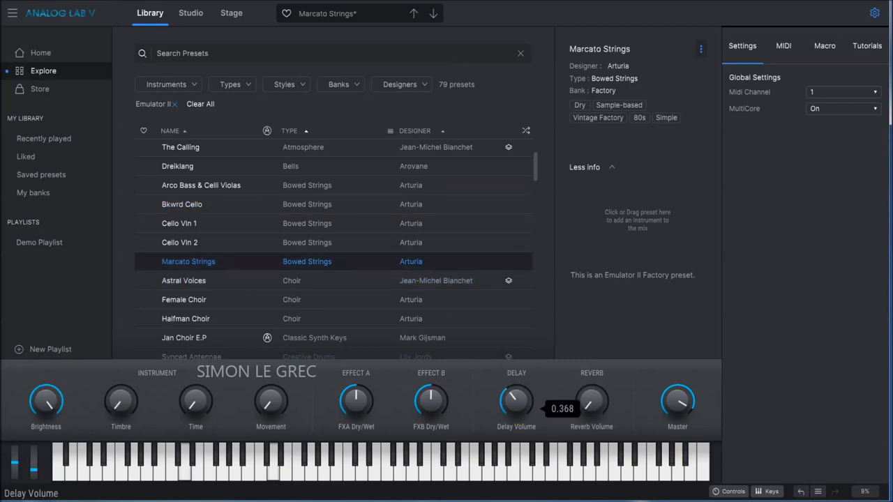
{"action": "left_click_drag", "start_coordinate": [590, 415], "coordinate": [590, 392]}
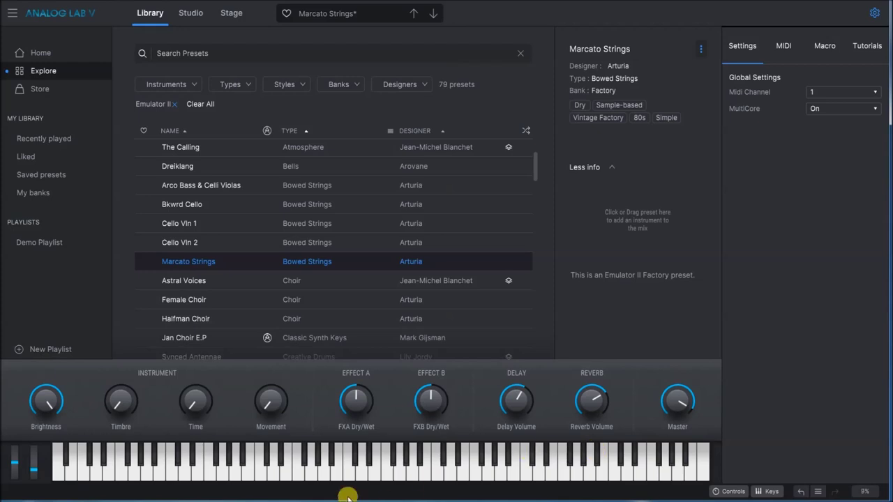
{"action": "scroll", "coordinate": [363, 258], "scroll_direction": "down", "scroll_amount": 1}
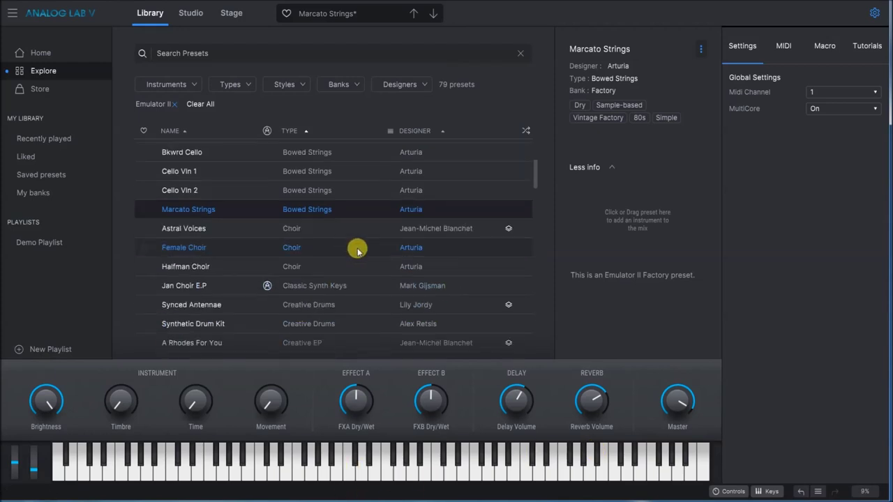
{"action": "left_click", "coordinate": [184, 231]}
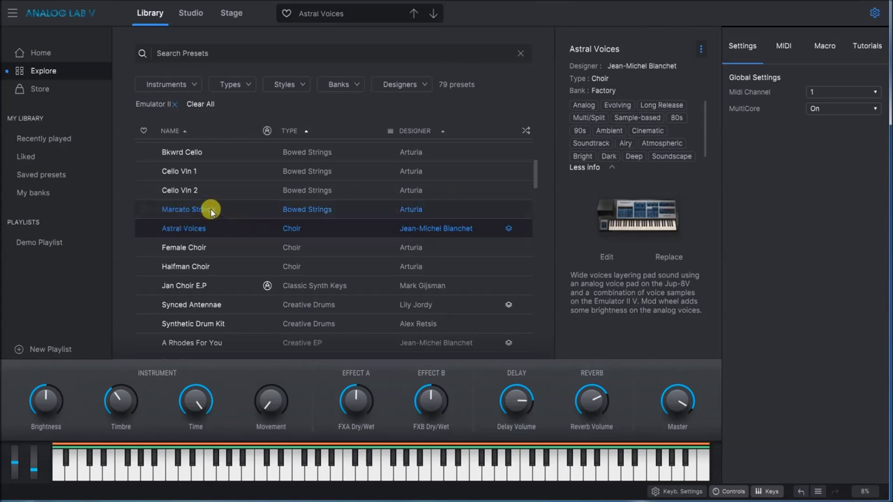
Reload the Marcato Strings preset with Delay Volume just below halfway and Reverb Volume slightly above halfway
{"action": "left_click", "coordinate": [210, 211]}
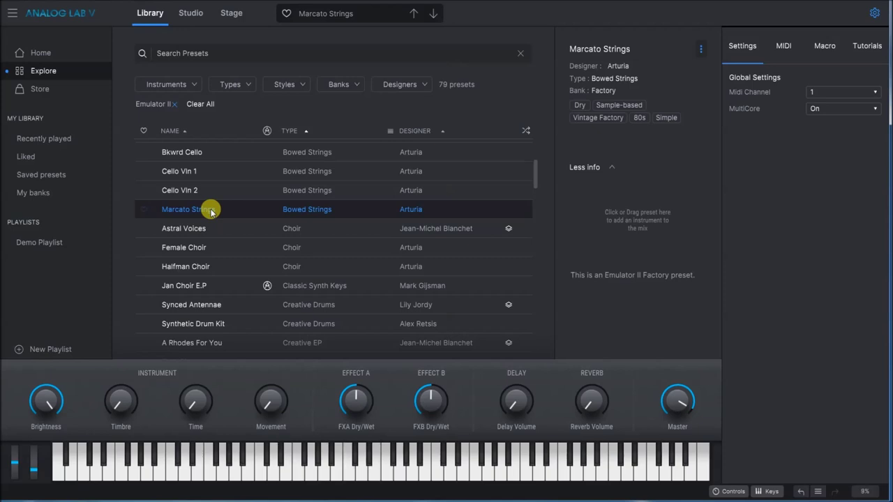
{"action": "left_click_drag", "start_coordinate": [528, 412], "coordinate": [528, 367]}
{"action": "left_click_drag", "start_coordinate": [585, 399], "coordinate": [585, 338]}
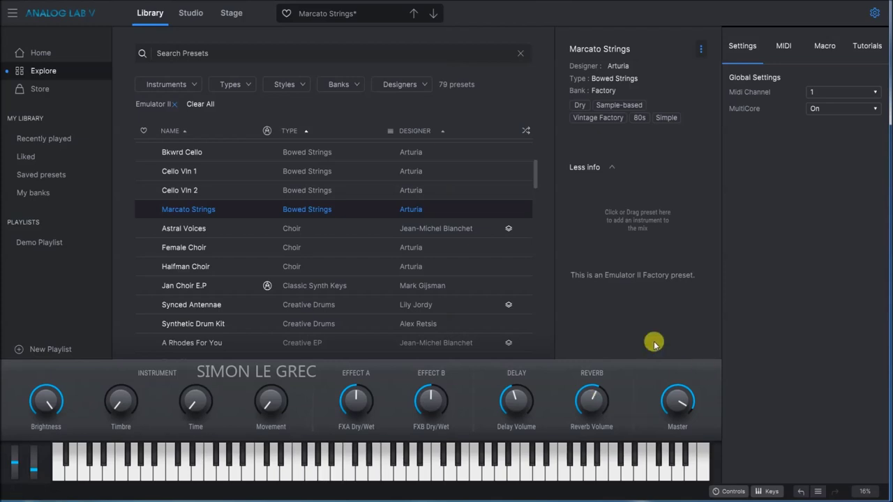
Set Effect A of the Marcato Strings preset to Phaser in the Studio view
{"action": "left_click", "coordinate": [257, 104]}
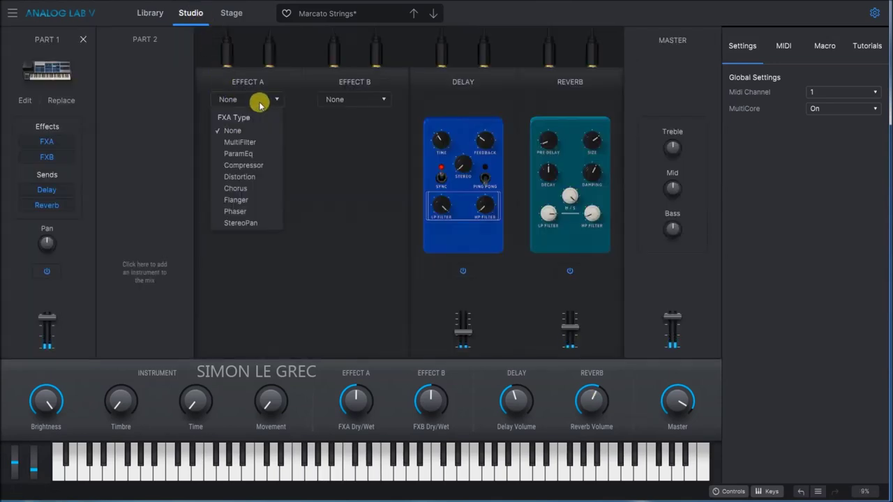
{"action": "left_click", "coordinate": [241, 208]}
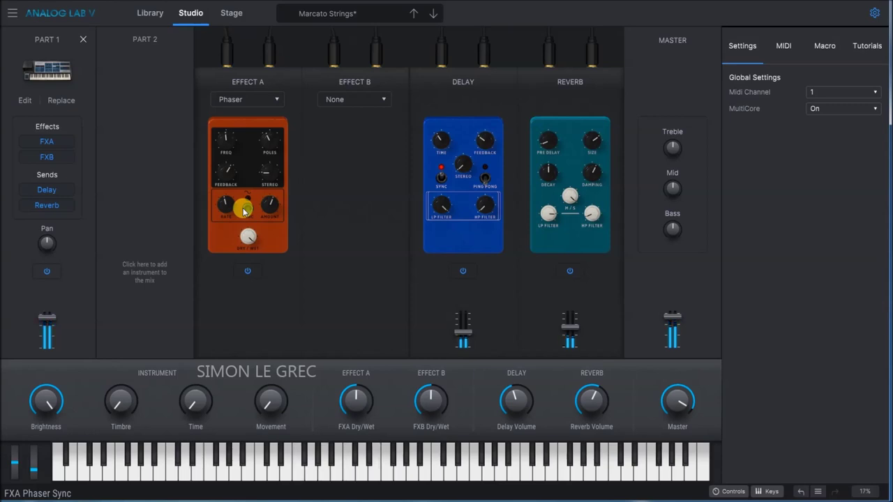
Return to the preset library and load the Astral Voices choir preset
{"action": "left_click", "coordinate": [152, 17]}
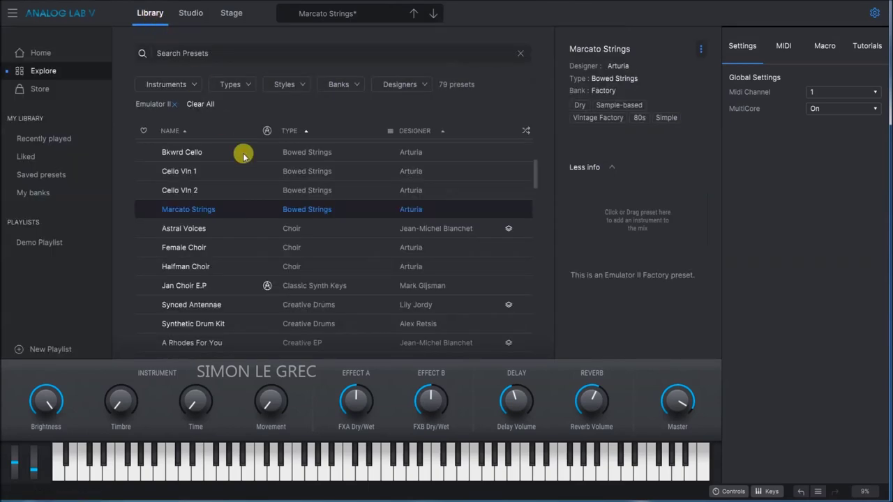
{"action": "left_click", "coordinate": [205, 233]}
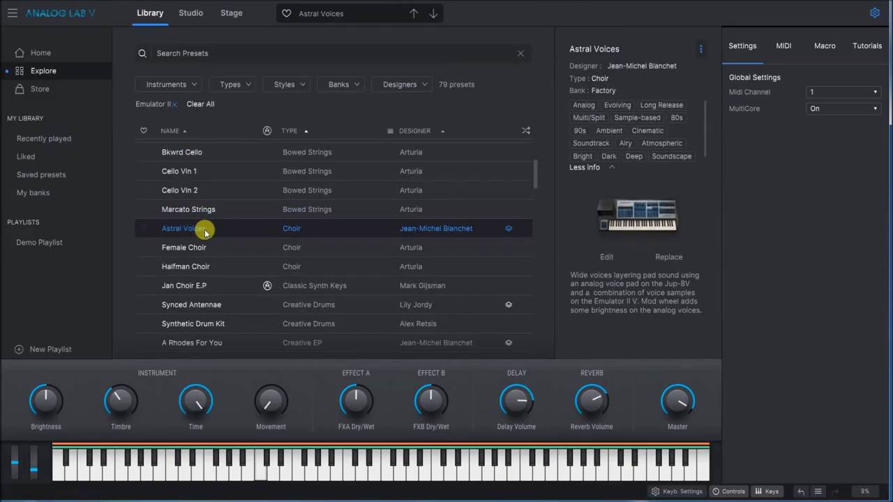
{"action": "mouse_move", "coordinate": [419, 407]}
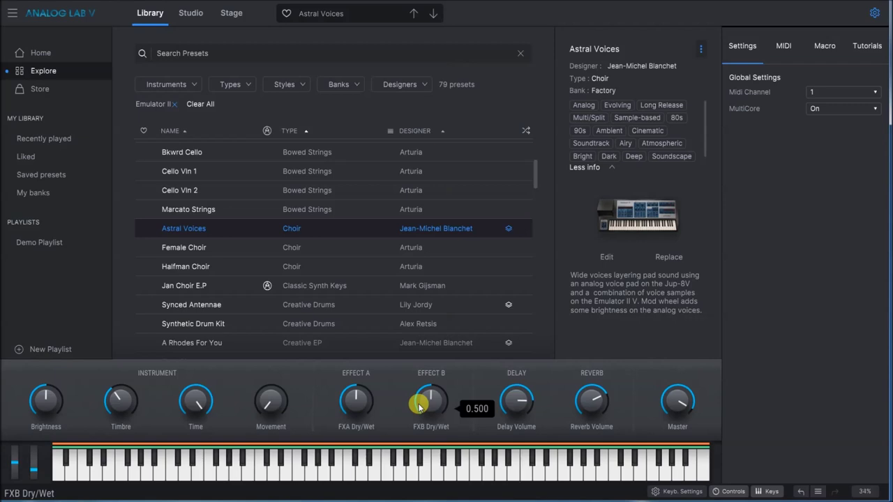
Load the Female Choir preset, raise its Delay Volume and Reverb Volume, and set Time to about halfway
{"action": "left_click", "coordinate": [183, 249]}
{"action": "left_click_drag", "start_coordinate": [518, 401], "coordinate": [518, 413]}
{"action": "left_click_drag", "start_coordinate": [592, 411], "coordinate": [589, 405]}
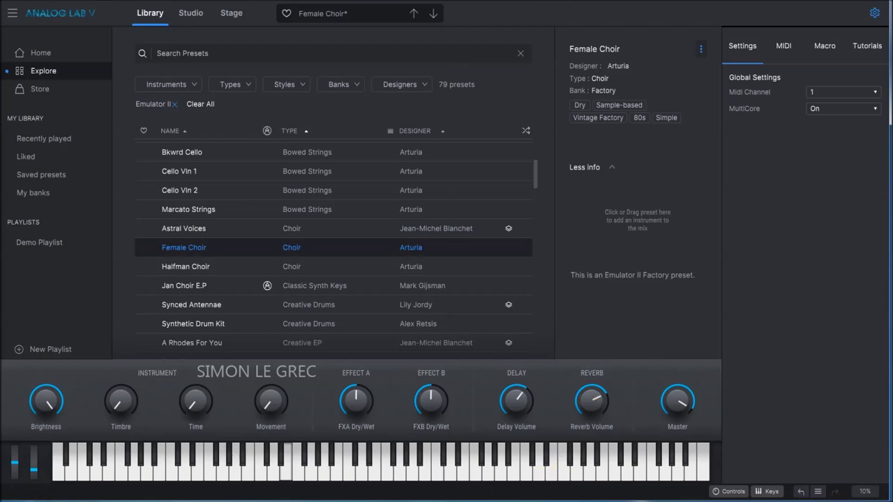
{"action": "left_click_drag", "start_coordinate": [176, 408], "coordinate": [202, 407]}
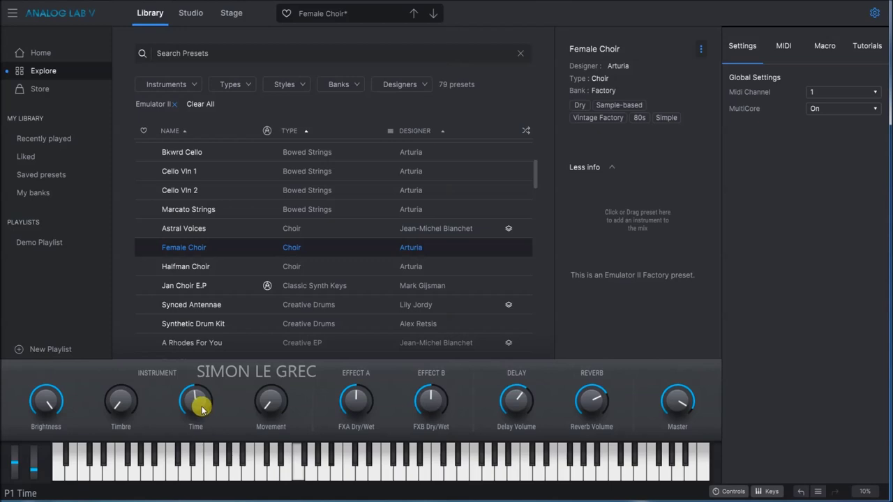
Raise the Movement and Timbre macros of the Female Choir preset to about two-thirds each
{"action": "left_click_drag", "start_coordinate": [270, 402], "coordinate": [270, 352]}
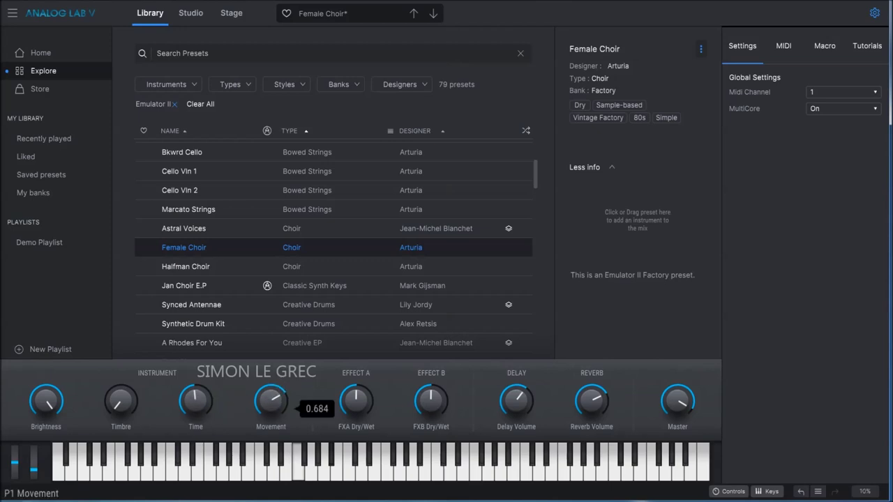
{"action": "left_click_drag", "start_coordinate": [147, 405], "coordinate": [132, 419]}
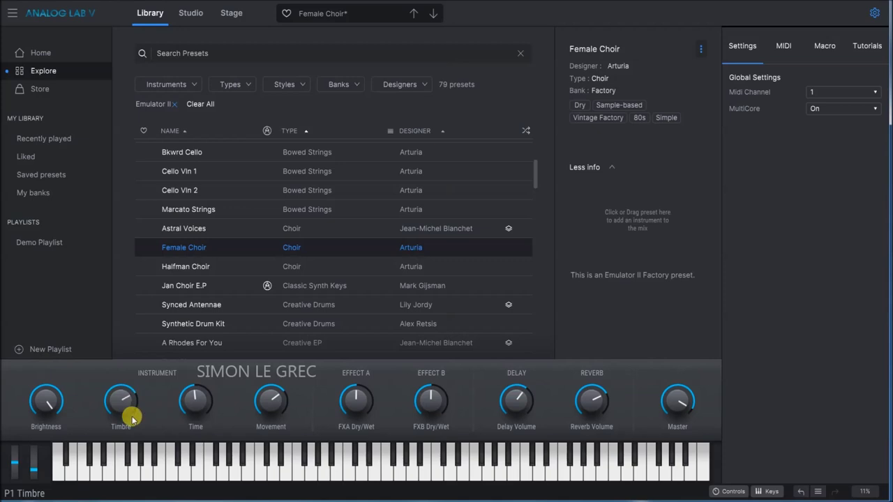
Load the Halfman Choir preset with Delay Volume well above halfway and Reverb Volume at about 0.64
{"action": "left_click", "coordinate": [175, 271]}
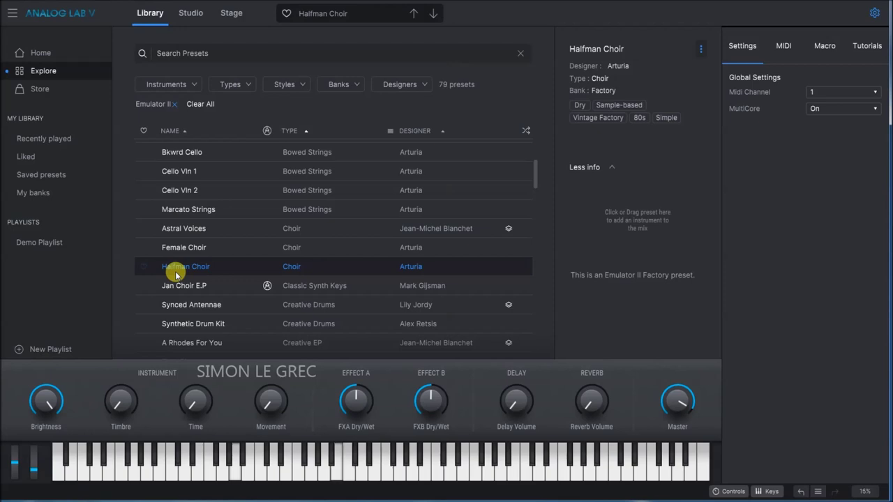
{"action": "left_click_drag", "start_coordinate": [517, 403], "coordinate": [519, 387]}
{"action": "left_click_drag", "start_coordinate": [581, 411], "coordinate": [590, 408]}
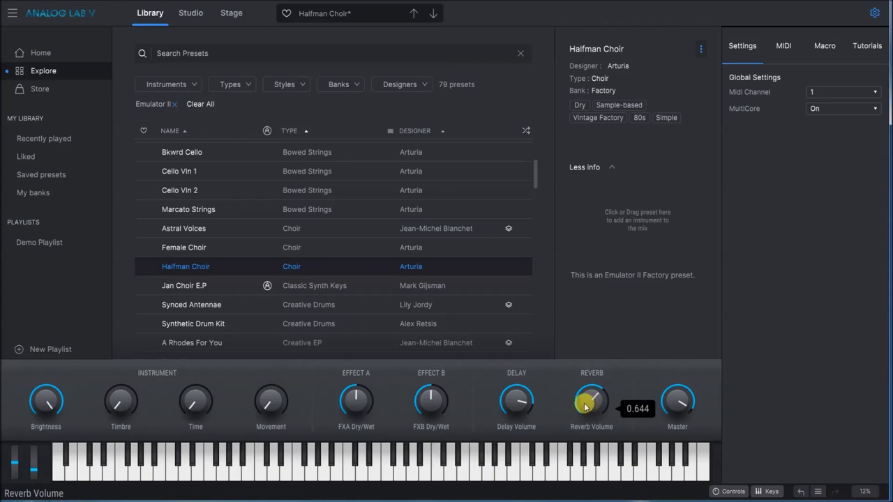
Audition the Jan Choir E.P preset, followed by the Synthetic Drum Kit preset
{"action": "left_click", "coordinate": [188, 287]}
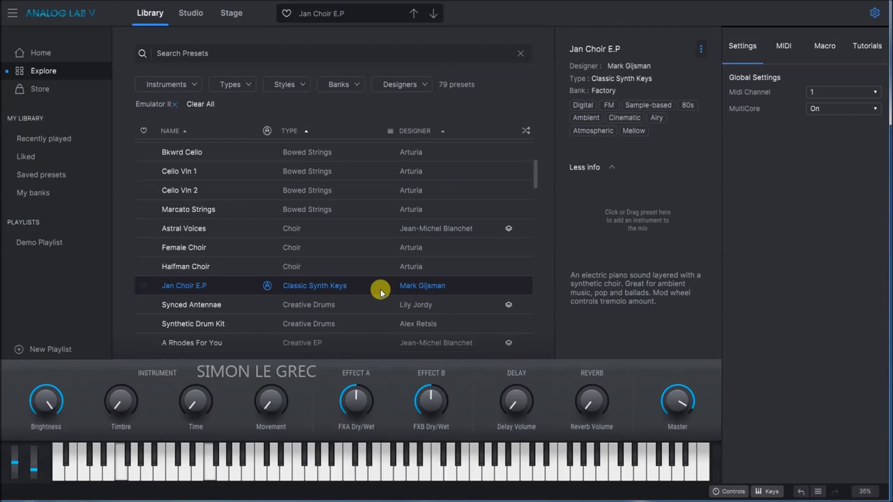
{"action": "scroll", "coordinate": [366, 265], "scroll_direction": "down", "scroll_amount": 4}
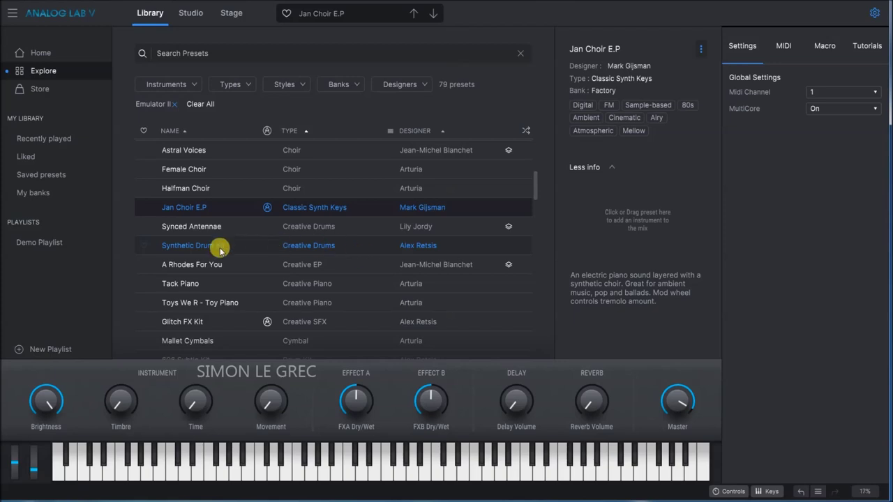
{"action": "left_click", "coordinate": [220, 250]}
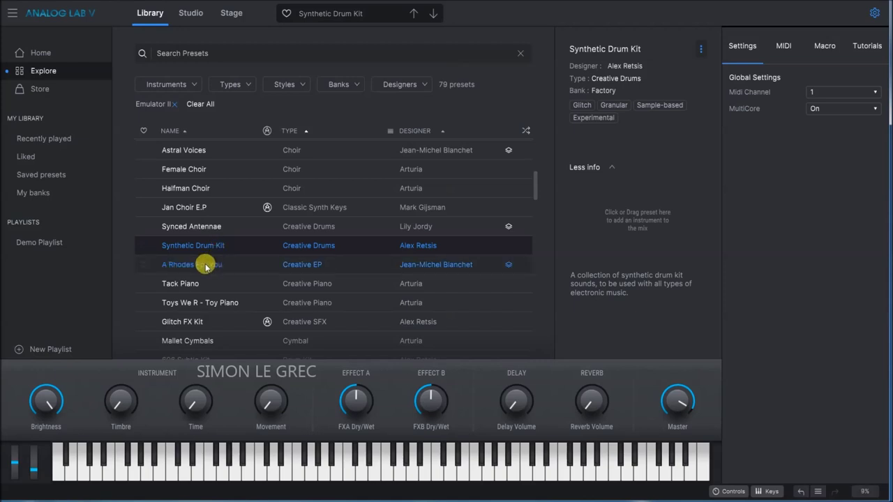
Audition the keyboard presets A Rhodes For You, Toys We R - Toy Piano and Tack Piano in turn
{"action": "left_click", "coordinate": [206, 267]}
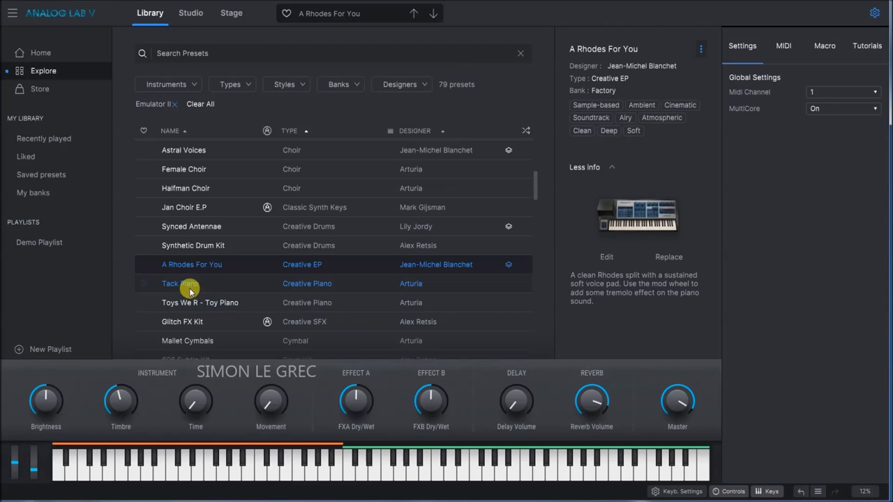
{"action": "scroll", "coordinate": [196, 279], "scroll_direction": "down", "scroll_amount": 2}
{"action": "scroll", "coordinate": [208, 213], "scroll_direction": "up", "scroll_amount": 1}
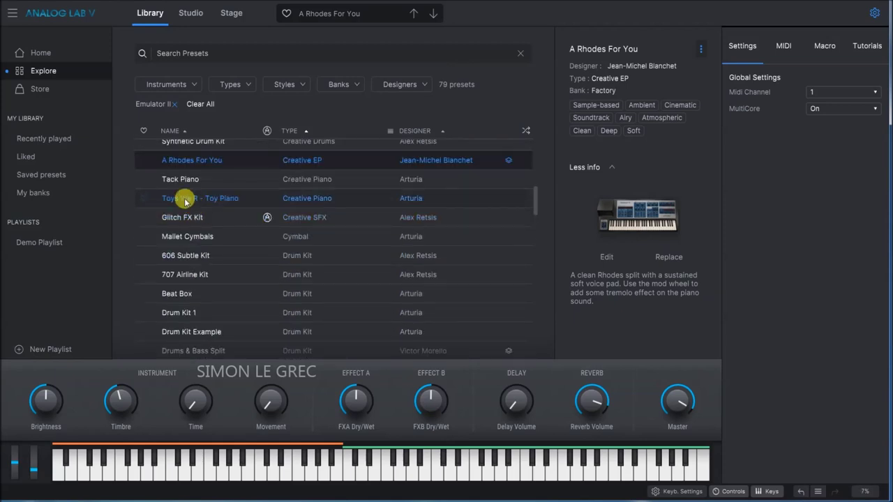
{"action": "left_click", "coordinate": [186, 202]}
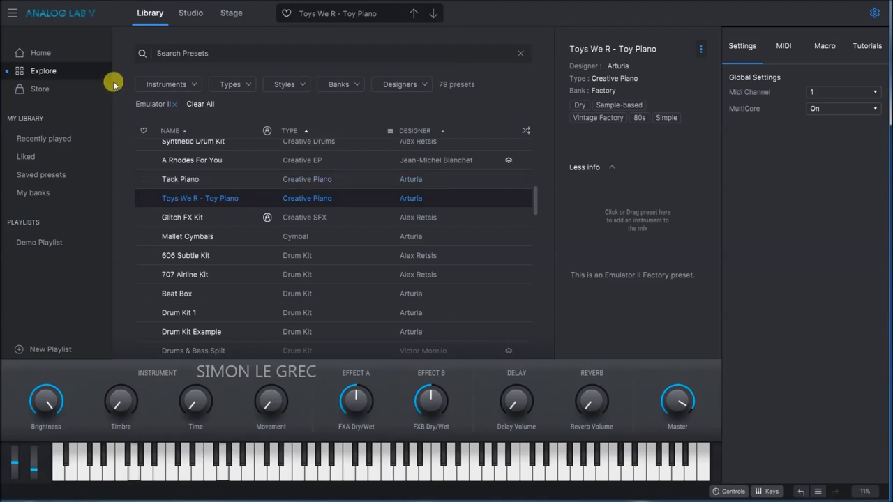
{"action": "left_click", "coordinate": [171, 180]}
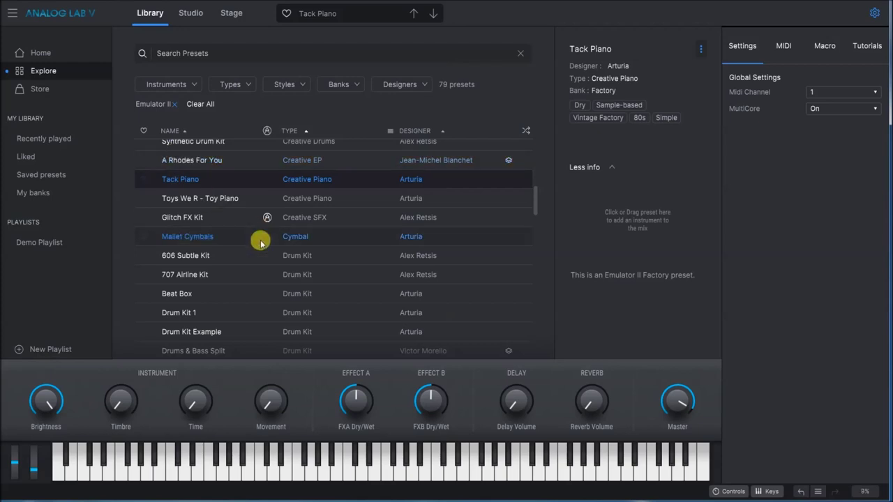
Audition the drum kit presets 606 Subtle Kit and 707 Airline Kit in turn
{"action": "scroll", "coordinate": [258, 238], "scroll_direction": "down", "scroll_amount": 1}
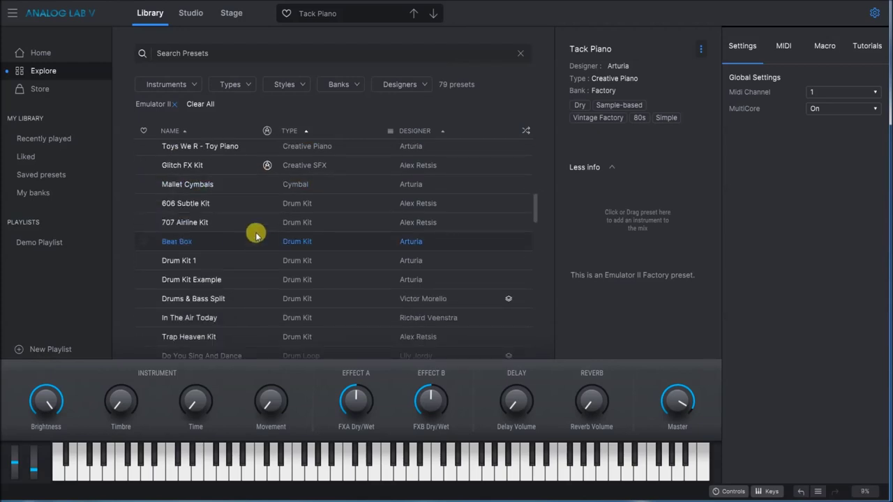
{"action": "left_click", "coordinate": [195, 208]}
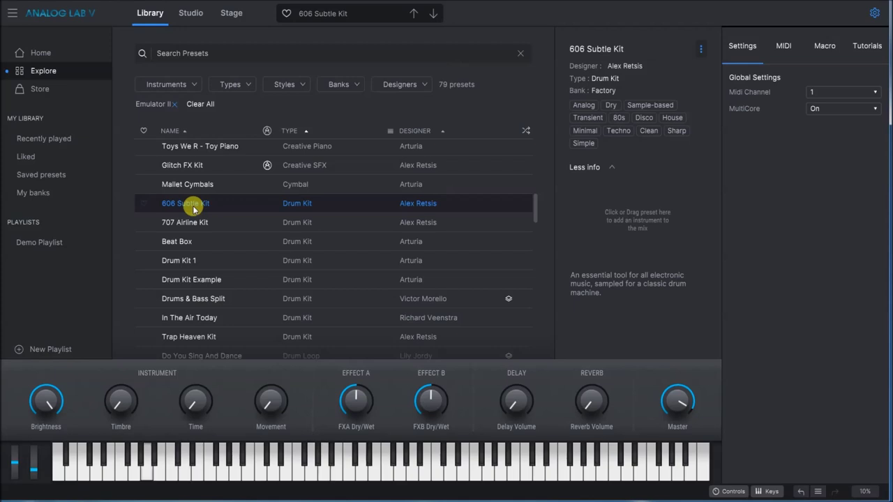
{"action": "scroll", "coordinate": [187, 207], "scroll_direction": "down", "scroll_amount": 1}
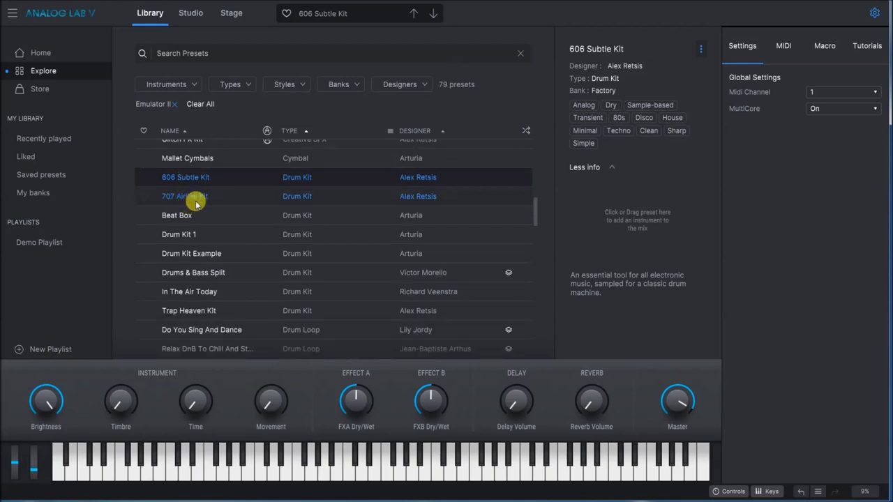
{"action": "left_click", "coordinate": [196, 204]}
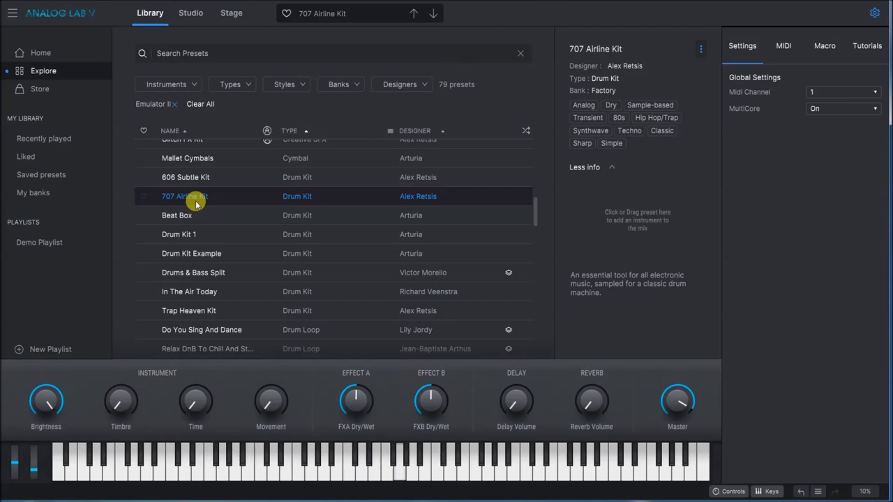
Audition the drum loop presets Do You Sing And Dance and Relax DnB To Chill And Study in turn
{"action": "scroll", "coordinate": [198, 202], "scroll_direction": "down", "scroll_amount": 1}
{"action": "scroll", "coordinate": [197, 203], "scroll_direction": "down", "scroll_amount": 2}
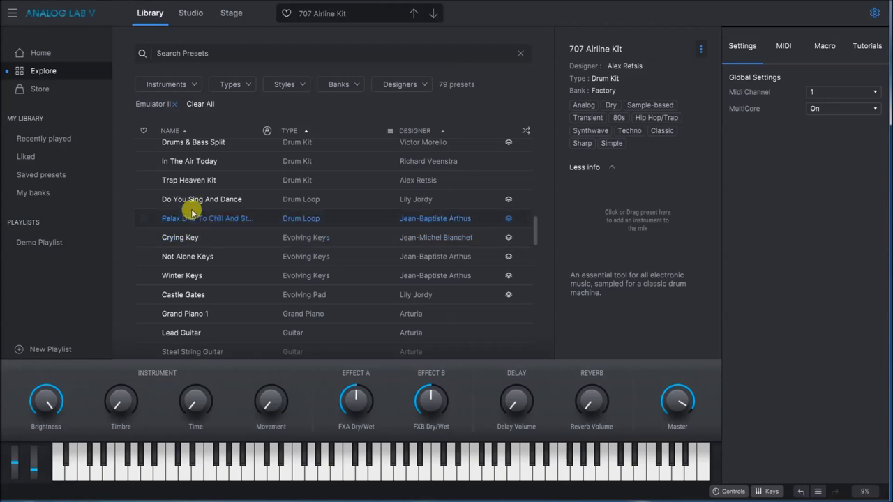
{"action": "left_click", "coordinate": [187, 203]}
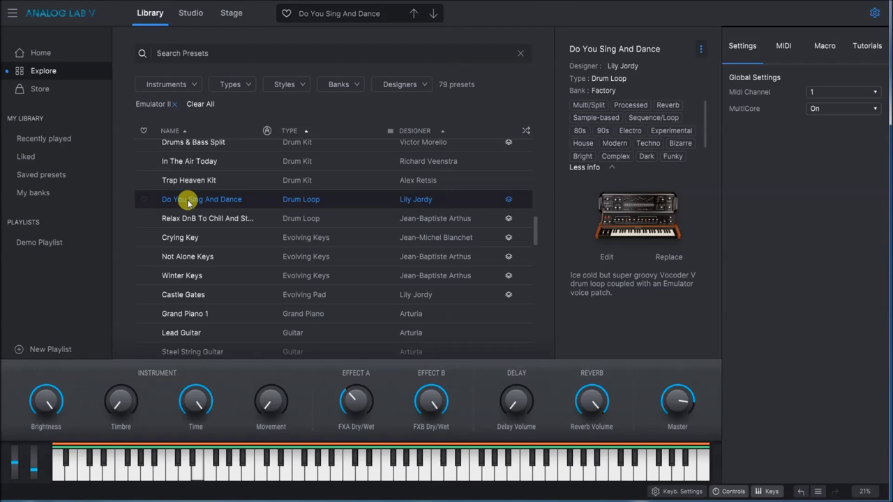
{"action": "left_click", "coordinate": [183, 219]}
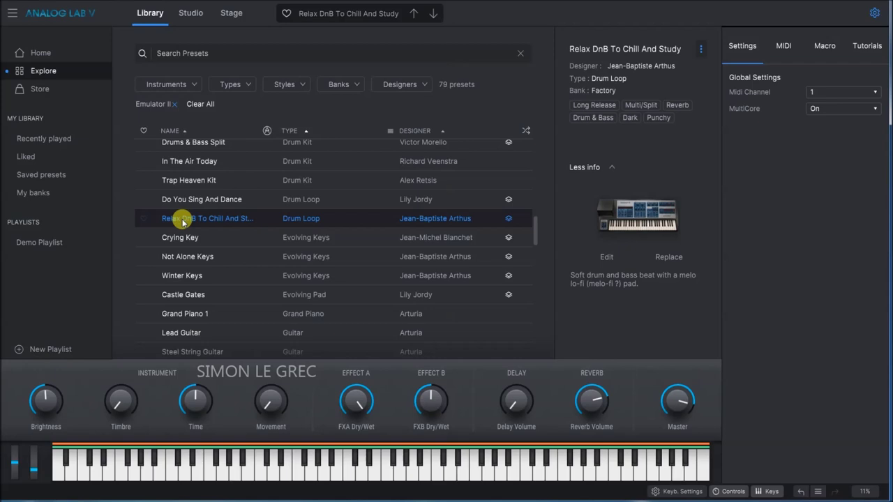
Audition the evolving presets Crying Key, Not Alone Keys, Winter Keys and Castle Gates in turn
{"action": "scroll", "coordinate": [180, 221], "scroll_direction": "down", "scroll_amount": 1}
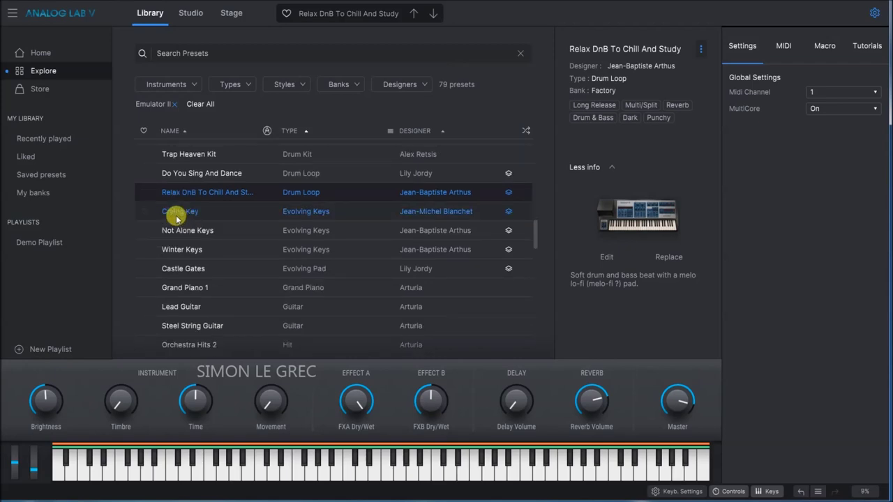
{"action": "left_click", "coordinate": [178, 218]}
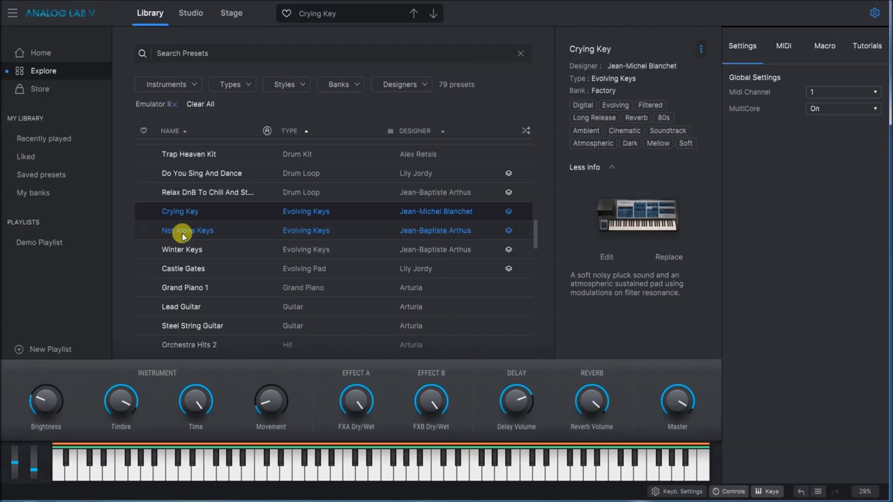
{"action": "left_click", "coordinate": [185, 237]}
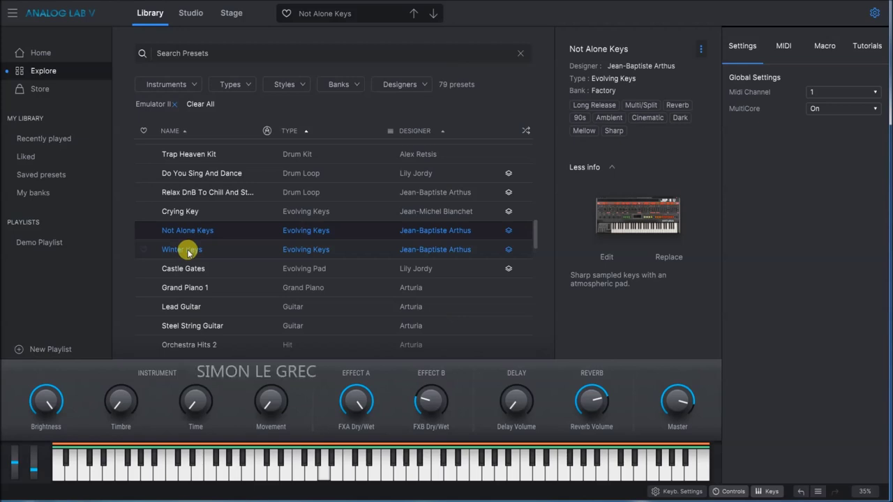
{"action": "left_click", "coordinate": [187, 253]}
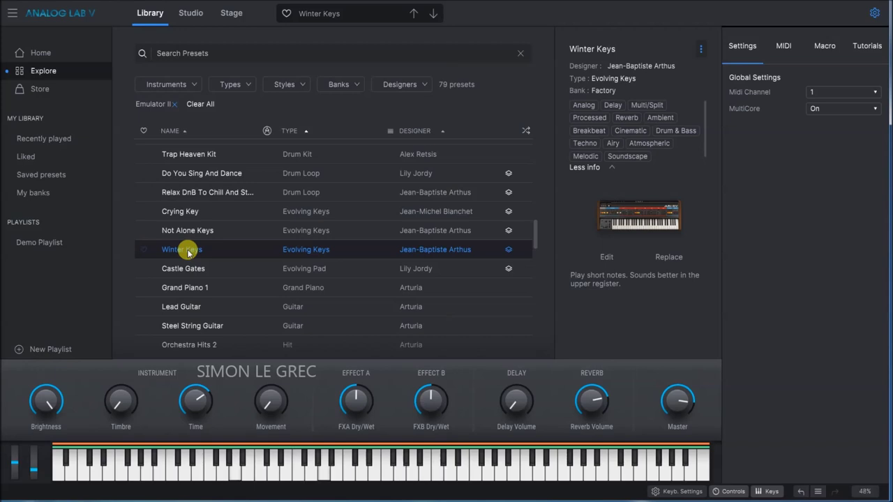
{"action": "scroll", "coordinate": [187, 252], "scroll_direction": "down", "scroll_amount": 3}
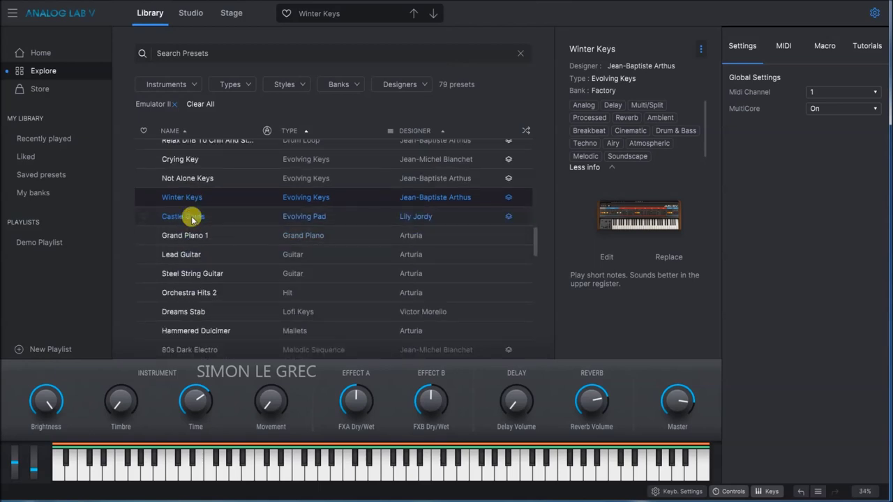
{"action": "left_click", "coordinate": [193, 219]}
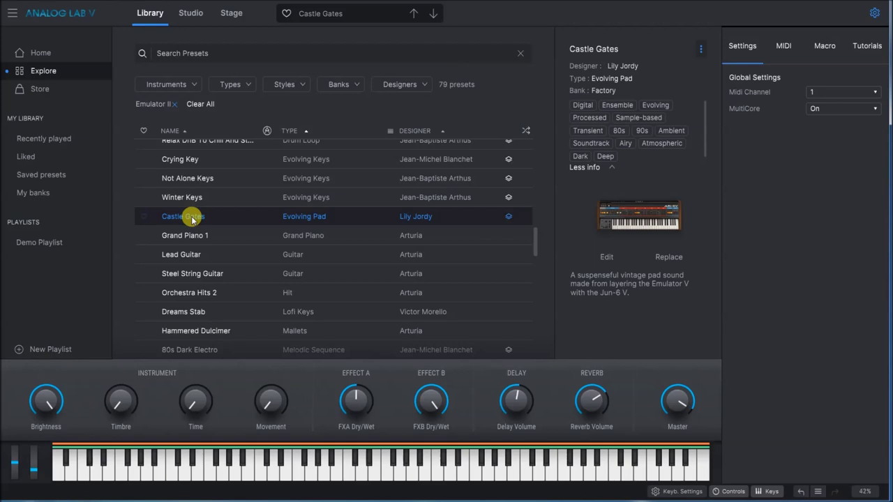
Load the Lead Guitar preset, raising Delay Volume to about two-thirds and Reverb Volume to about 0.72
{"action": "scroll", "coordinate": [192, 217], "scroll_direction": "down", "scroll_amount": 1}
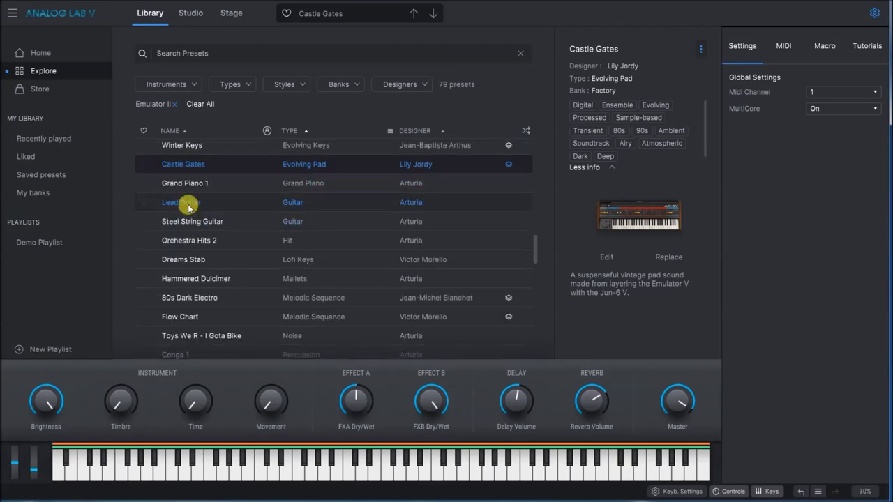
{"action": "left_click", "coordinate": [180, 202]}
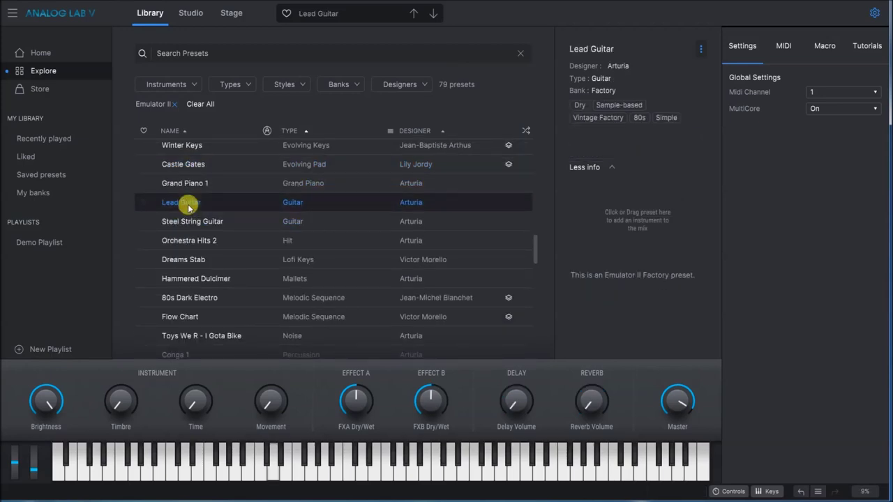
{"action": "left_click_drag", "start_coordinate": [498, 409], "coordinate": [498, 383]}
{"action": "left_click_drag", "start_coordinate": [584, 417], "coordinate": [584, 405]}
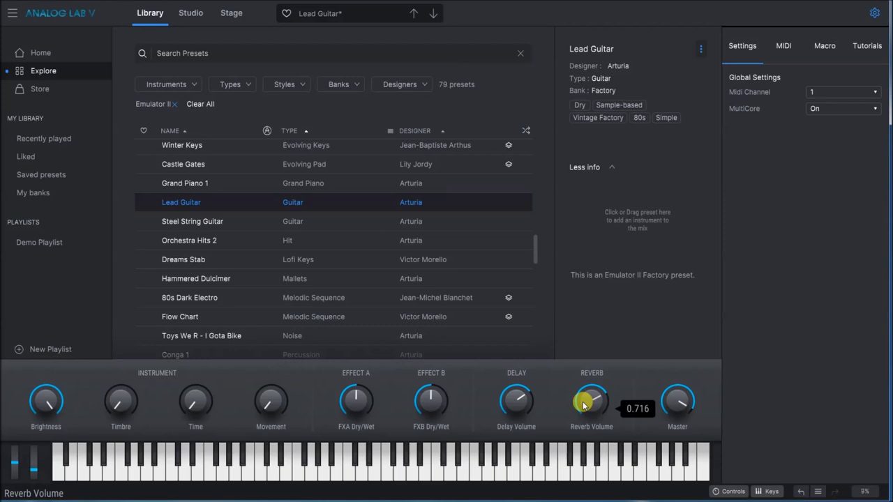
Audition Steel String Guitar, followed by Orchestra Hits 2 with Delay Volume slightly above halfway and Reverb Volume at about halfway
{"action": "left_click", "coordinate": [198, 227]}
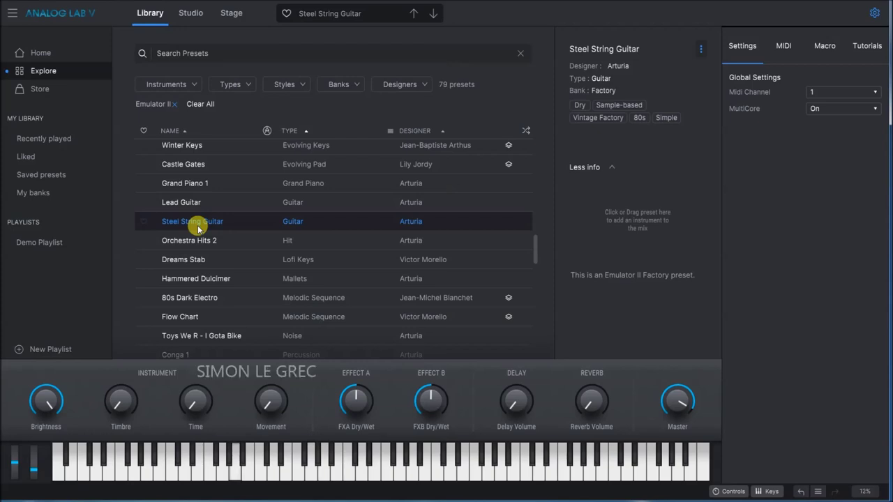
{"action": "left_click", "coordinate": [201, 241]}
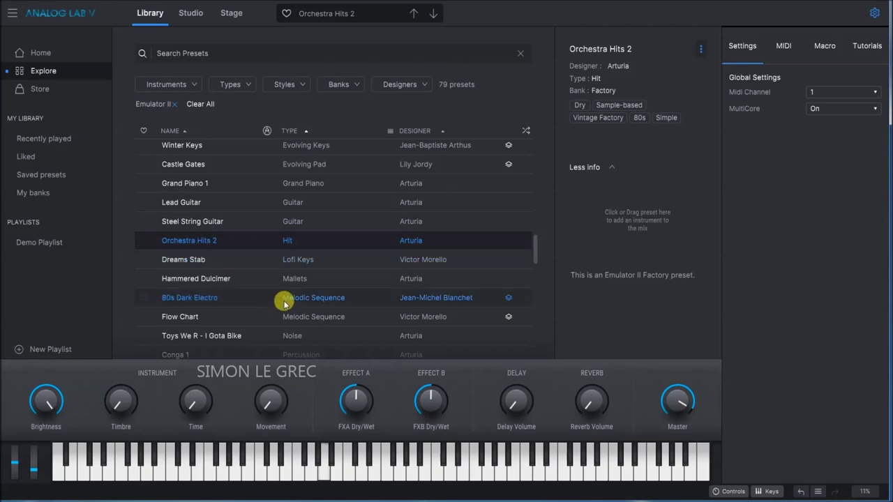
{"action": "left_click_drag", "start_coordinate": [499, 397], "coordinate": [523, 412]}
{"action": "left_click_drag", "start_coordinate": [592, 408], "coordinate": [592, 362]}
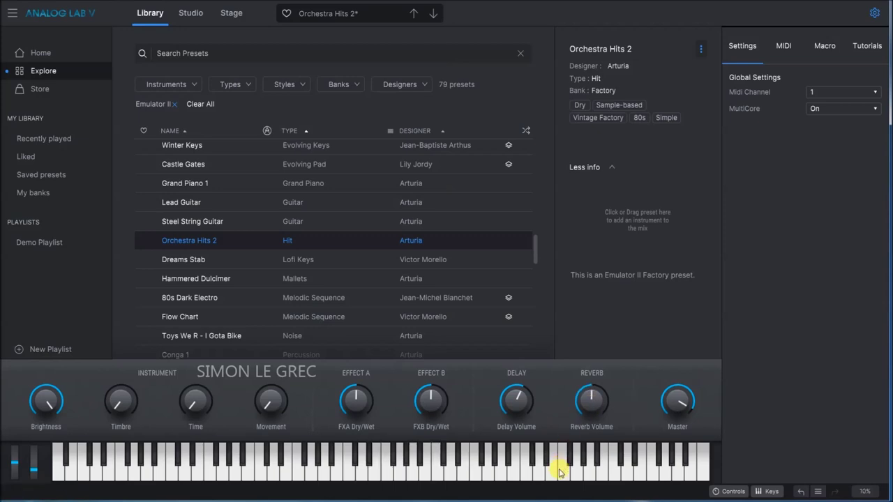
Audition Dreams Stab, followed by the 80s Dark Electro preset with Brightness raised to about two-thirds
{"action": "left_click", "coordinate": [186, 265]}
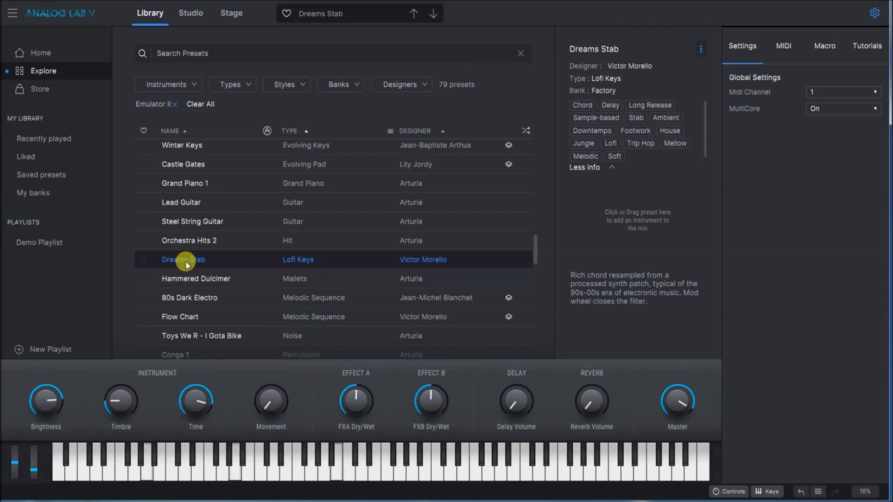
{"action": "scroll", "coordinate": [185, 265], "scroll_direction": "down", "scroll_amount": 2}
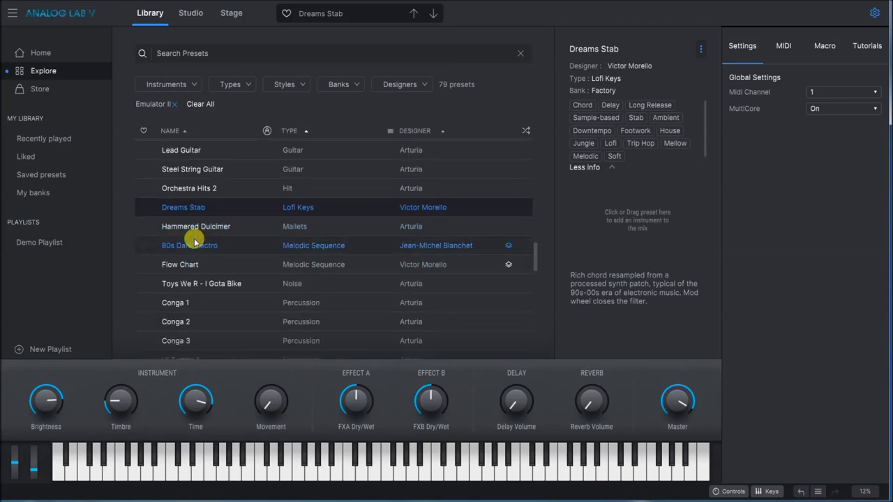
{"action": "left_click", "coordinate": [194, 242]}
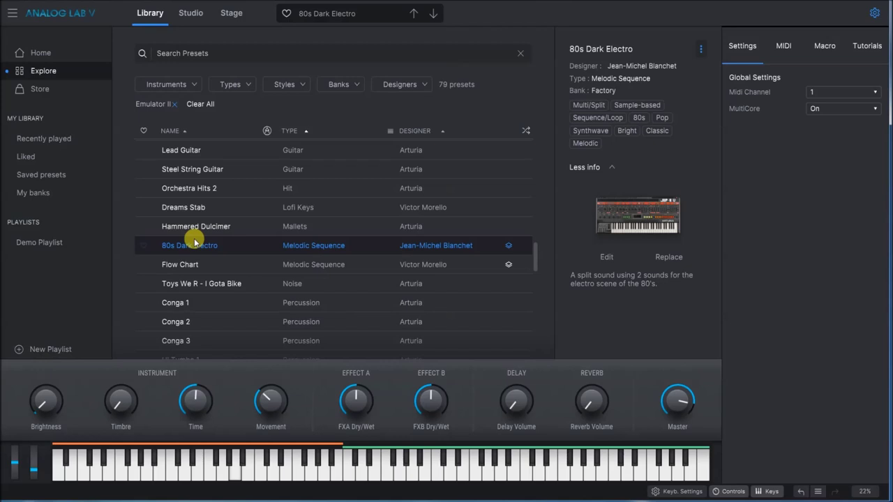
{"action": "mouse_move", "coordinate": [44, 404]}
{"action": "left_mouse_down"}
{"action": "mouse_move", "coordinate": [43, 373]}
{"action": "mouse_move", "coordinate": [38, 408]}
{"action": "left_mouse_up"}
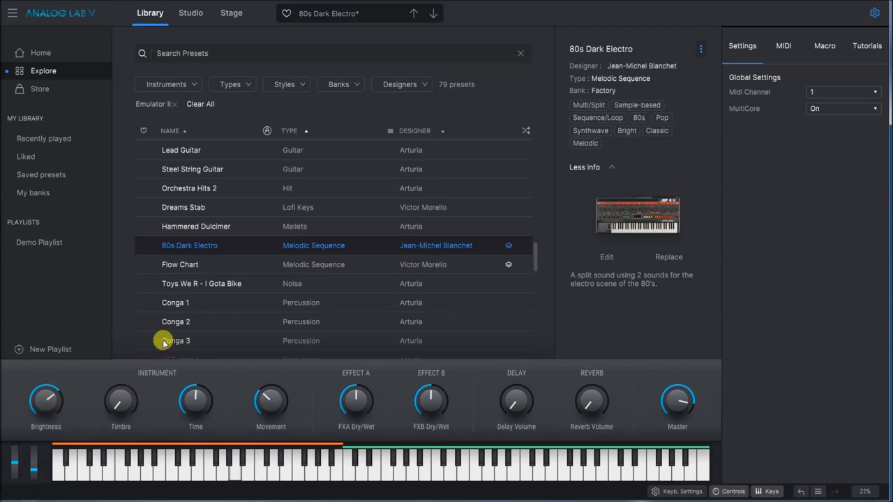
Load the Flow Chart melodic sequence preset
{"action": "left_click", "coordinate": [187, 270]}
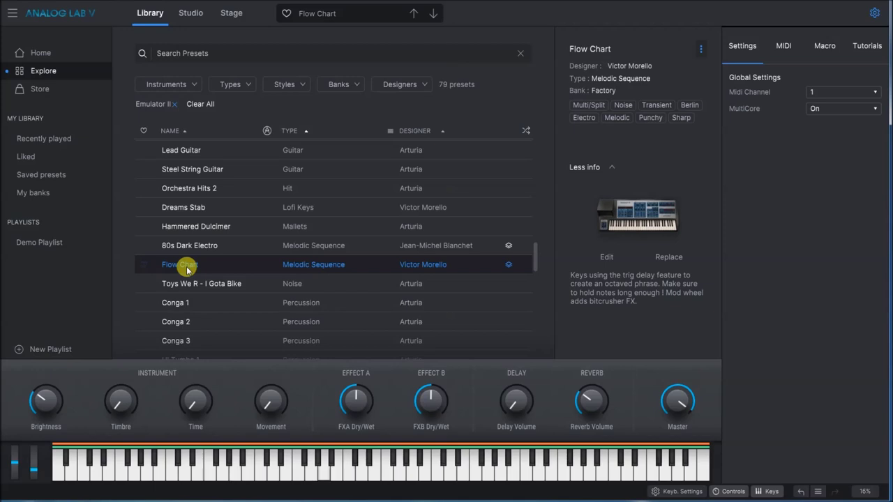
Audition the Conga 3, Latin Perc and Hi Tumba 1 percussion presets, returning to Conga 3 and ending on Latin Perc
{"action": "scroll", "coordinate": [186, 270], "scroll_direction": "down", "scroll_amount": 3}
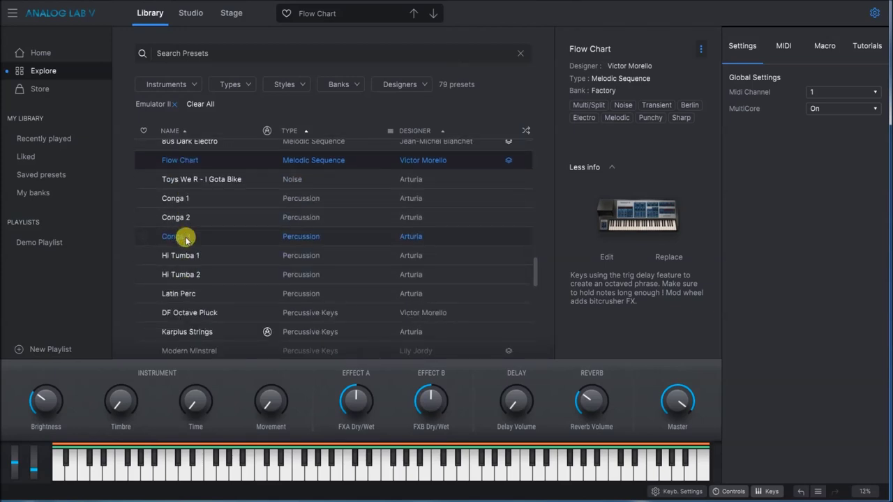
{"action": "left_click", "coordinate": [186, 239]}
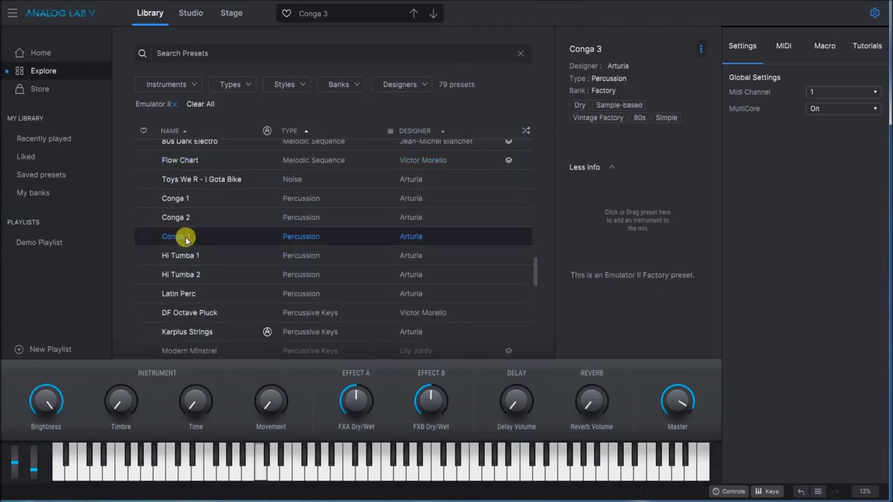
{"action": "scroll", "coordinate": [187, 240], "scroll_direction": "down", "scroll_amount": 2}
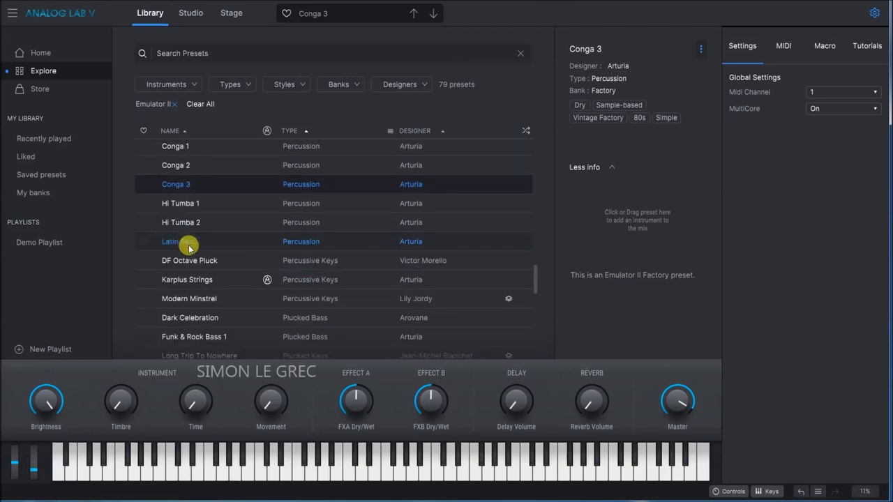
{"action": "left_click", "coordinate": [188, 247]}
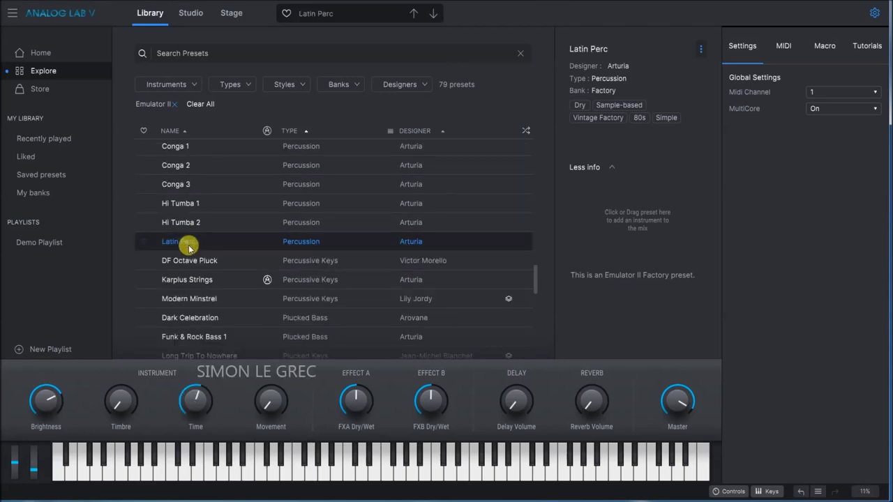
{"action": "left_click", "coordinate": [180, 210]}
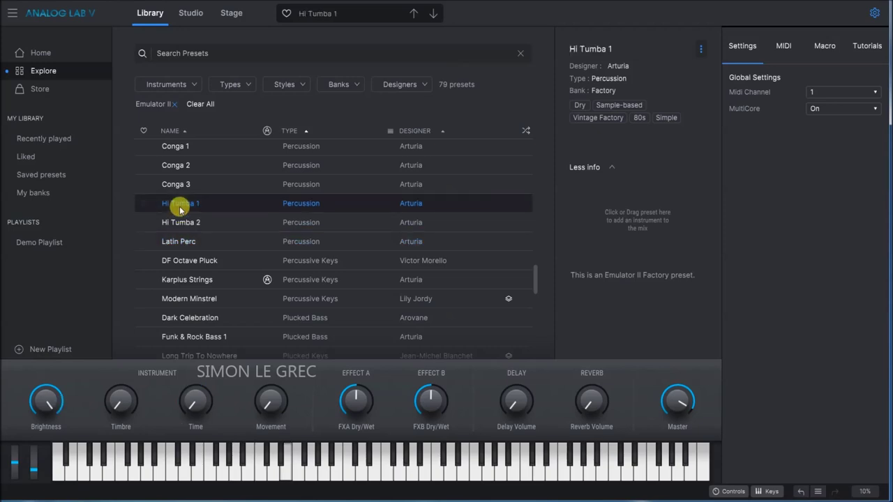
{"action": "scroll", "coordinate": [176, 208], "scroll_direction": "up", "scroll_amount": 1}
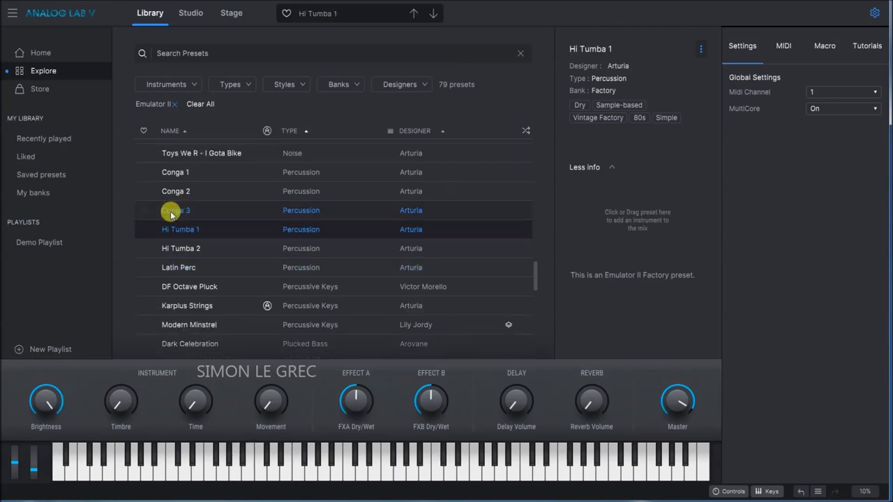
{"action": "left_click", "coordinate": [171, 215]}
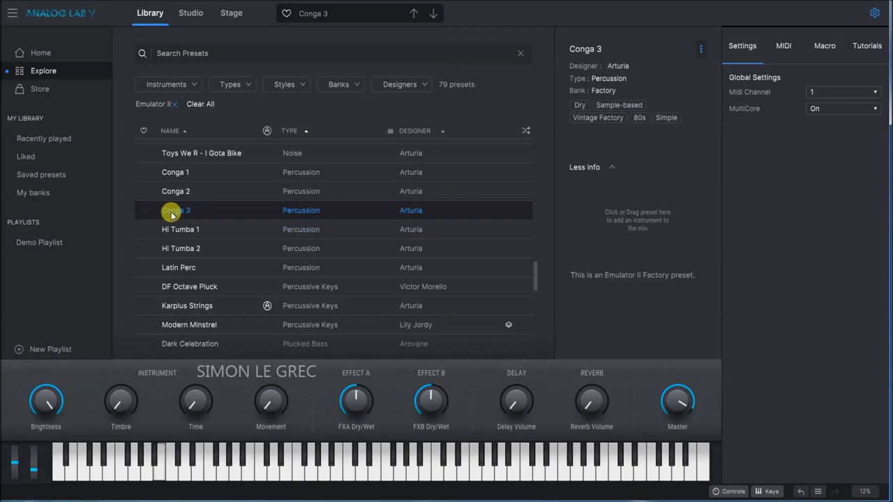
{"action": "left_click", "coordinate": [184, 270]}
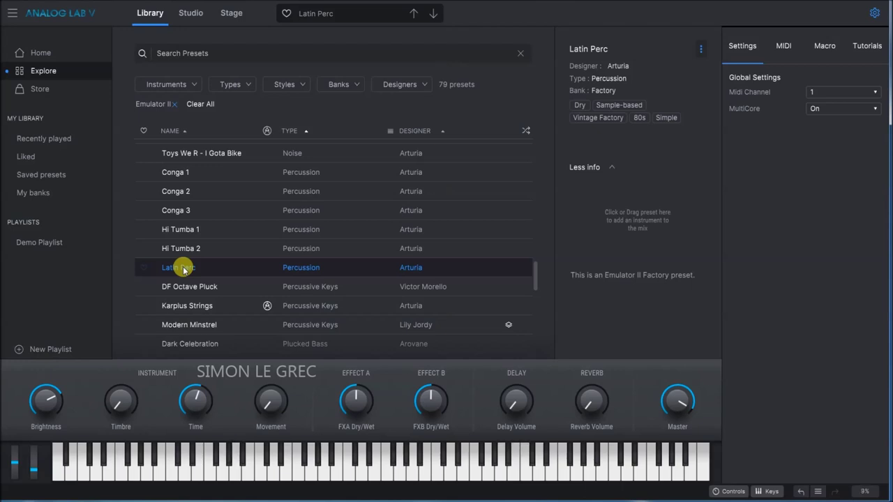
Audition the percussive keys presets DF Octave Pluck, Karplus Strings and Modern Minstrel in turn
{"action": "scroll", "coordinate": [183, 270], "scroll_direction": "down", "scroll_amount": 1}
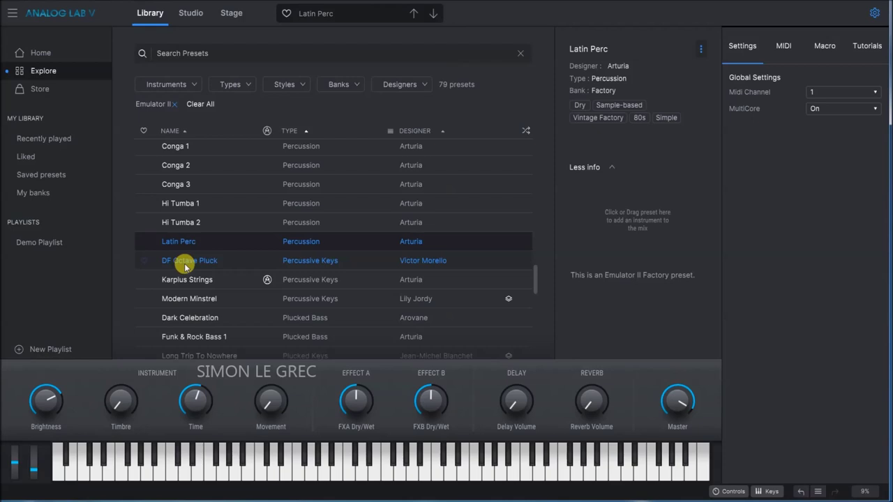
{"action": "left_click", "coordinate": [185, 267]}
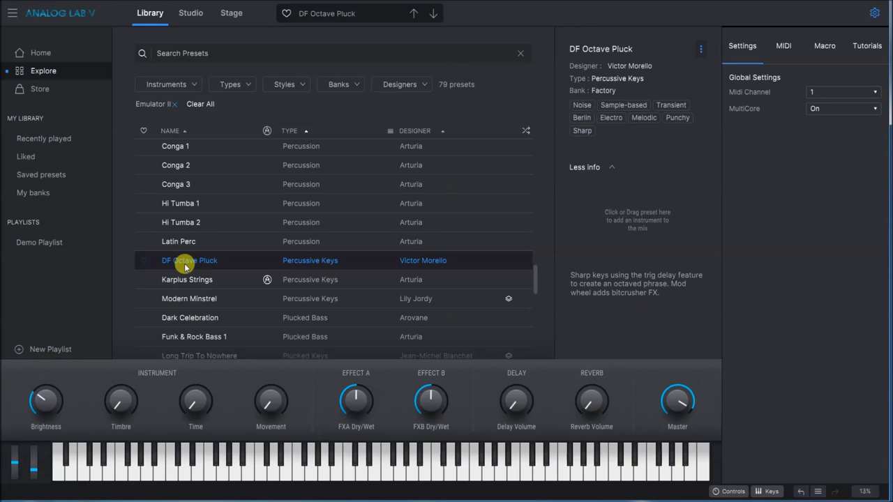
{"action": "scroll", "coordinate": [185, 267], "scroll_direction": "down", "scroll_amount": 2}
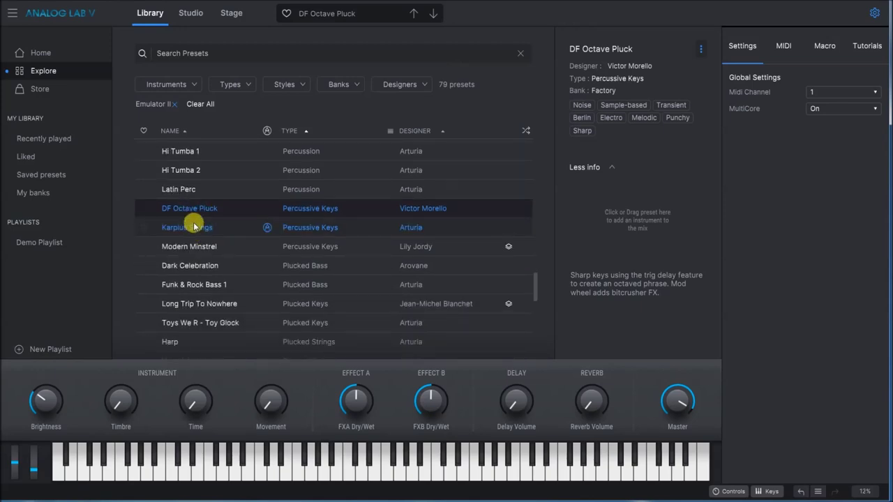
{"action": "left_click", "coordinate": [194, 226]}
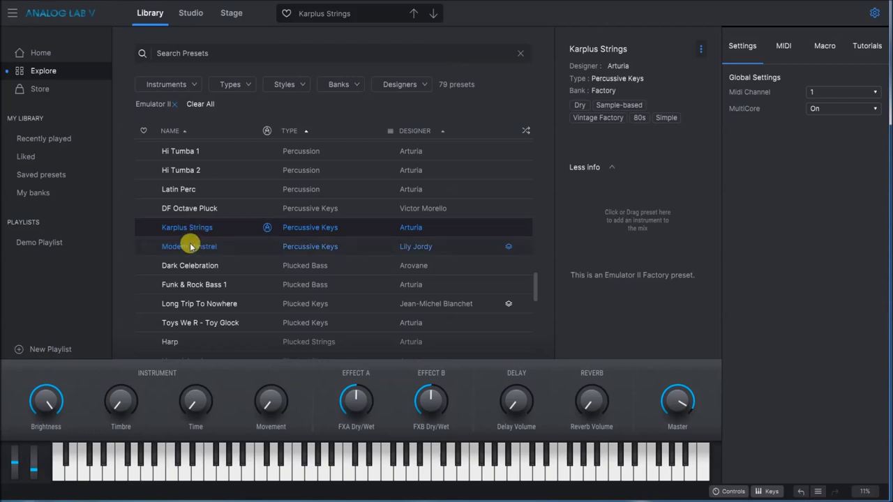
{"action": "left_click", "coordinate": [189, 249]}
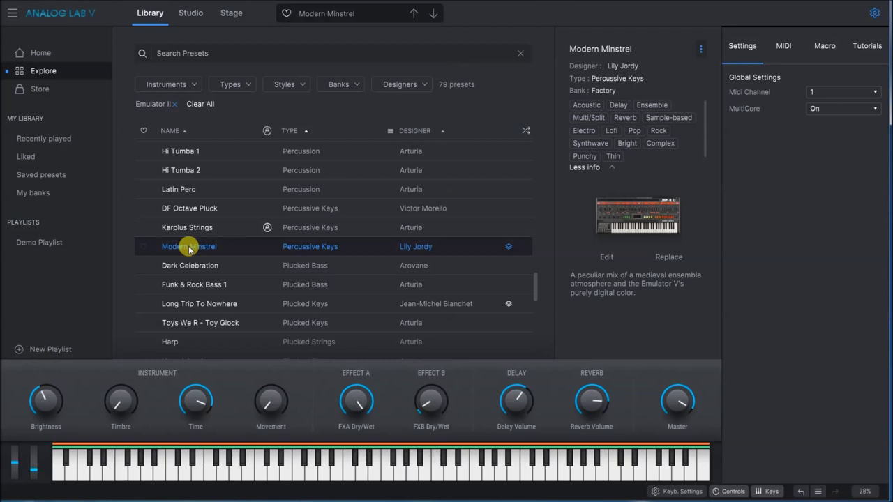
Audition the plucked presets Dark Celebration, Funk & Rock Bass 1 and Long Trip To Nowhere in turn
{"action": "scroll", "coordinate": [189, 244], "scroll_direction": "down", "scroll_amount": 2}
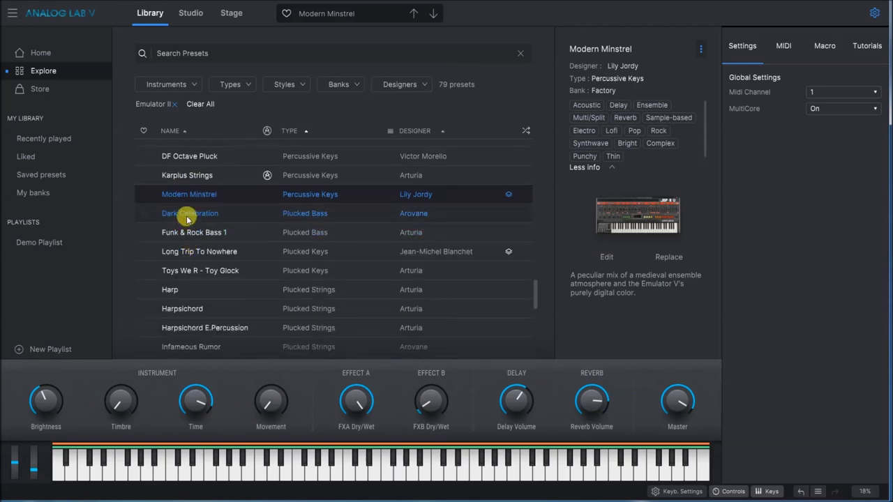
{"action": "left_click", "coordinate": [187, 218]}
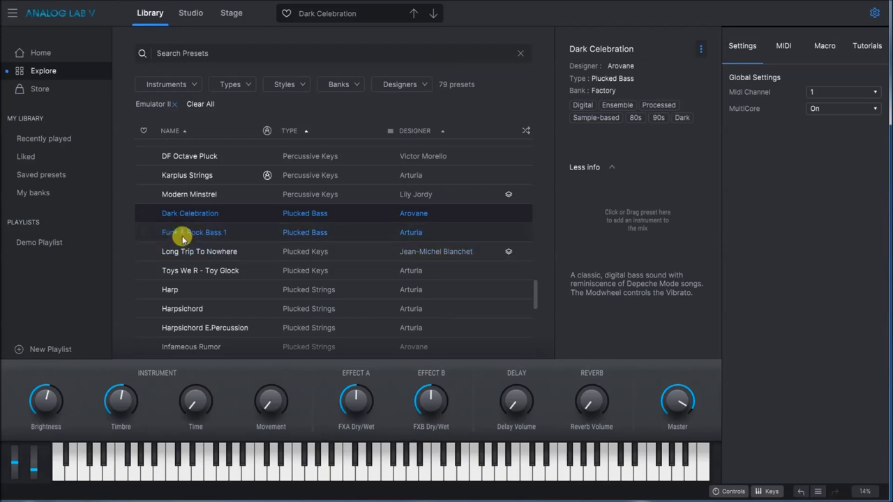
{"action": "left_click", "coordinate": [183, 237]}
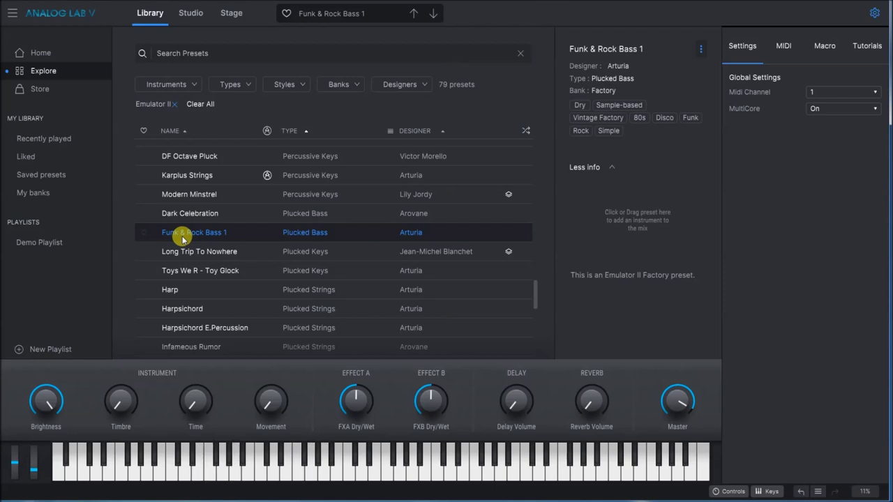
{"action": "scroll", "coordinate": [184, 238], "scroll_direction": "down", "scroll_amount": 1}
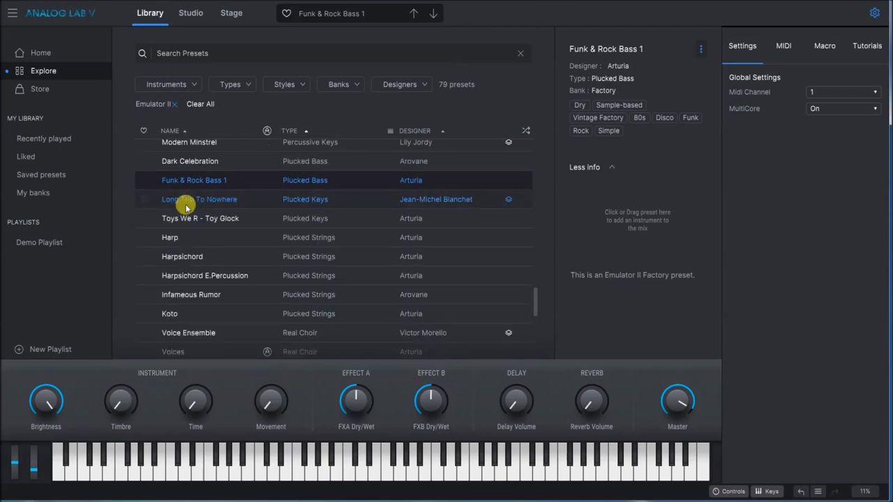
{"action": "left_click", "coordinate": [186, 207]}
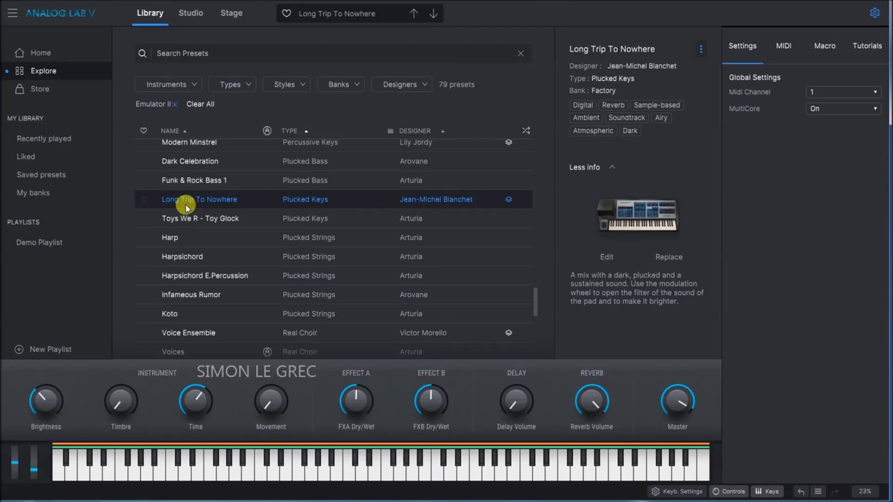
Load the Koto preset, raising Delay Volume to about 0.54 and Reverb Volume to about 0.42
{"action": "scroll", "coordinate": [186, 204], "scroll_direction": "down", "scroll_amount": 1}
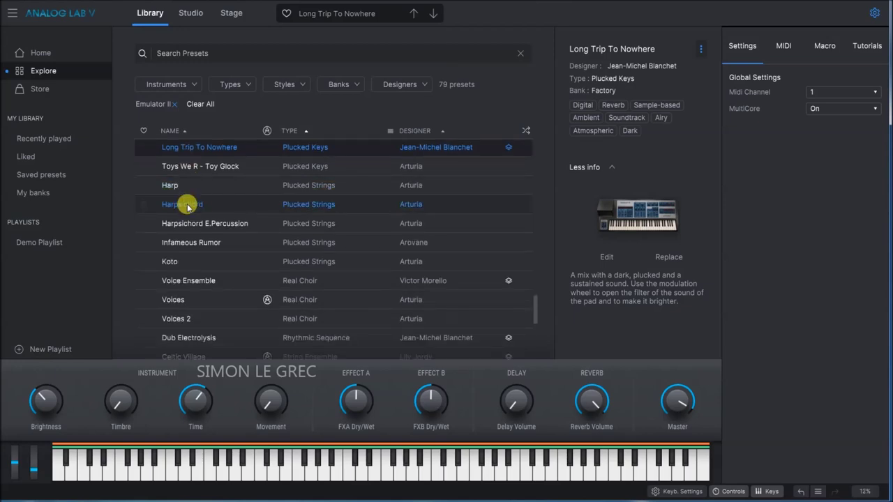
{"action": "scroll", "coordinate": [202, 223], "scroll_direction": "down", "scroll_amount": 1}
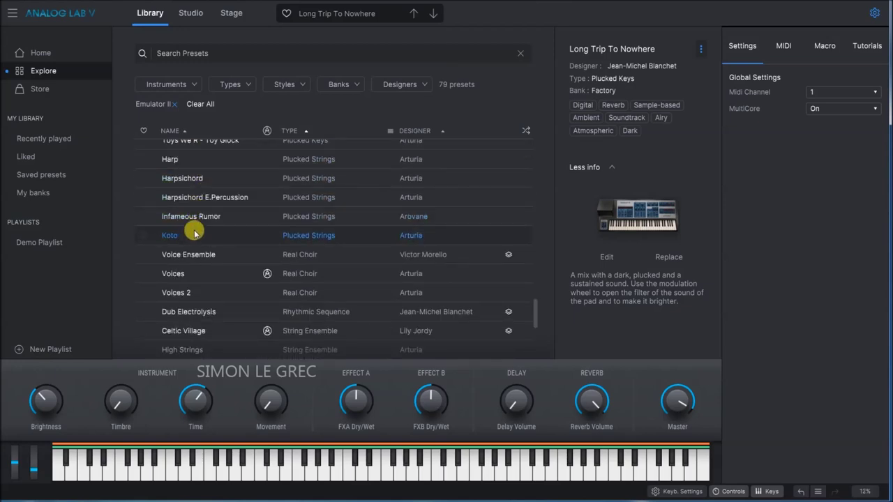
{"action": "left_click", "coordinate": [190, 238]}
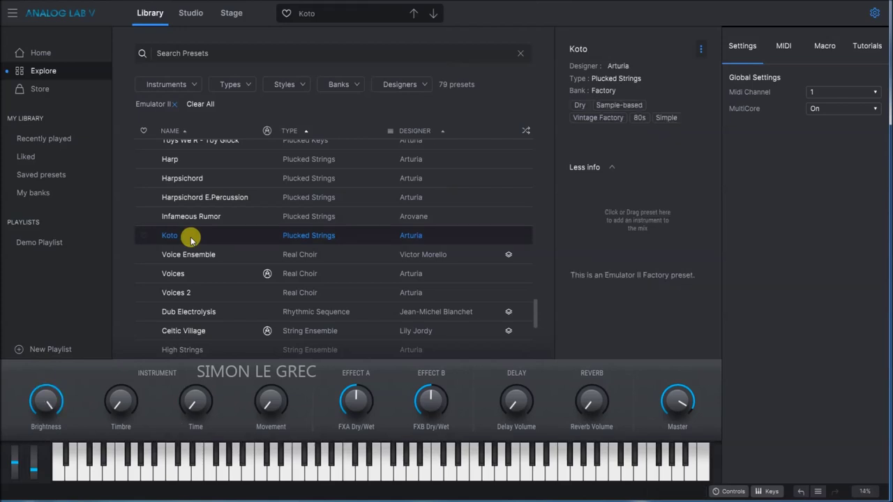
{"action": "left_click_drag", "start_coordinate": [515, 403], "coordinate": [515, 375]}
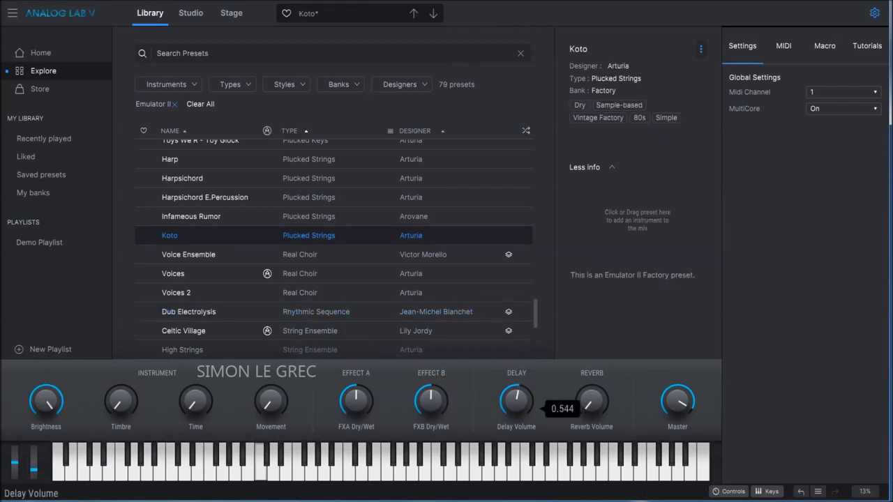
{"action": "left_click_drag", "start_coordinate": [591, 412], "coordinate": [592, 399]}
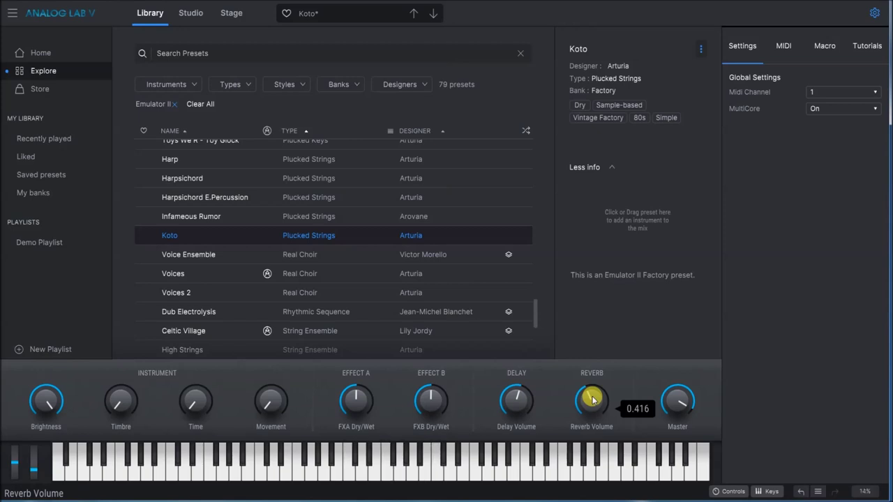
Audition Voice Ensemble, followed by the Voices preset with Reverb Volume at about two-thirds and Timbre slightly below halfway
{"action": "left_click", "coordinate": [184, 260]}
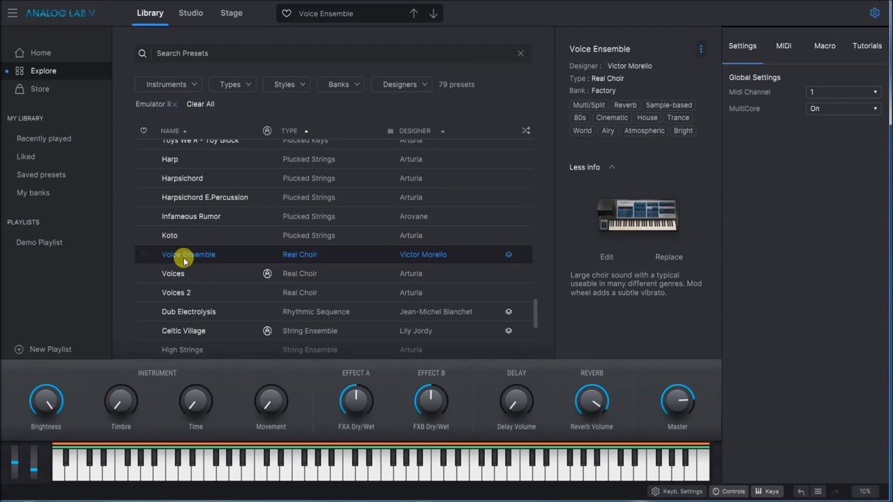
{"action": "scroll", "coordinate": [185, 252], "scroll_direction": "down", "scroll_amount": 2}
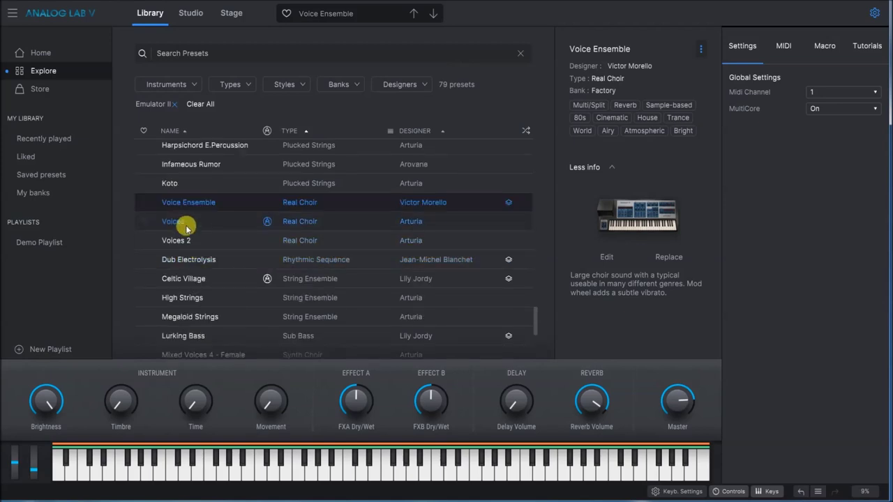
{"action": "left_click", "coordinate": [175, 221]}
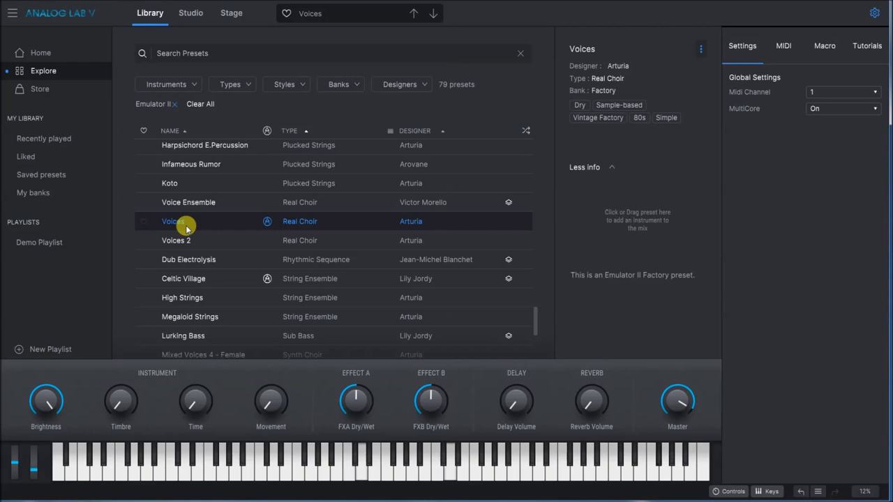
{"action": "left_click_drag", "start_coordinate": [590, 399], "coordinate": [590, 376]}
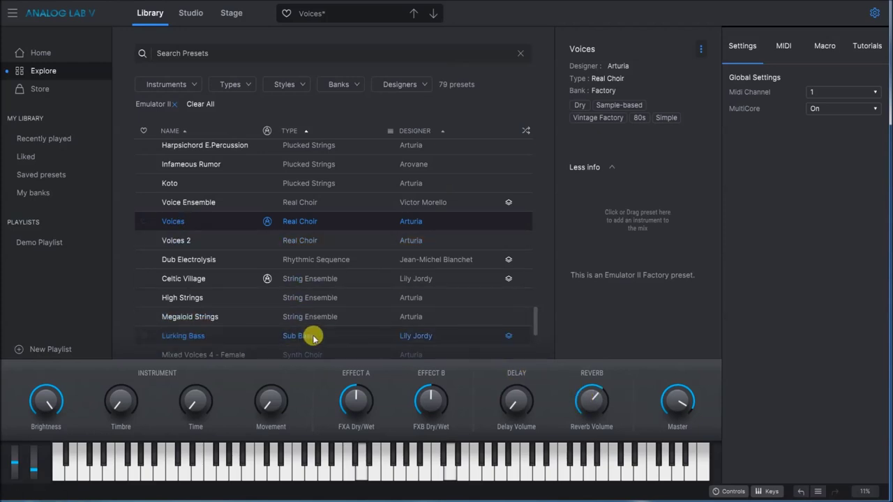
{"action": "left_click_drag", "start_coordinate": [123, 399], "coordinate": [123, 377]}
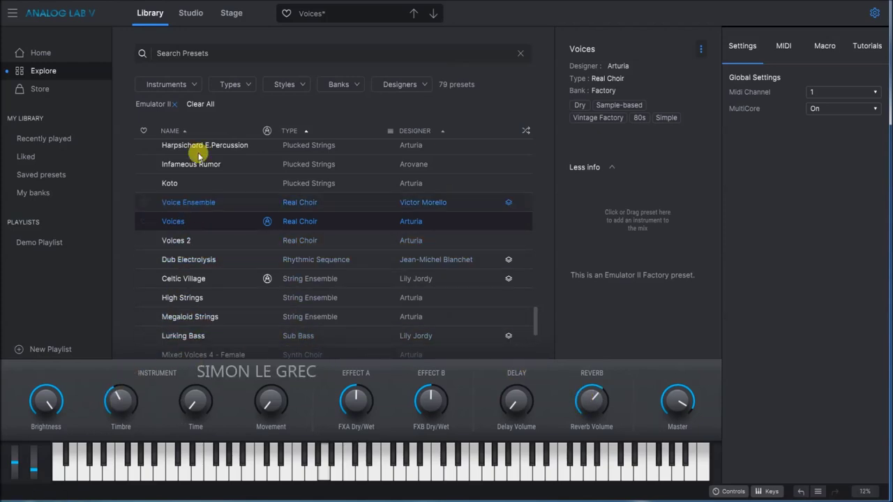
Add a Chorus as Effect A of the Voices preset and return to the preset library
{"action": "left_click", "coordinate": [186, 14]}
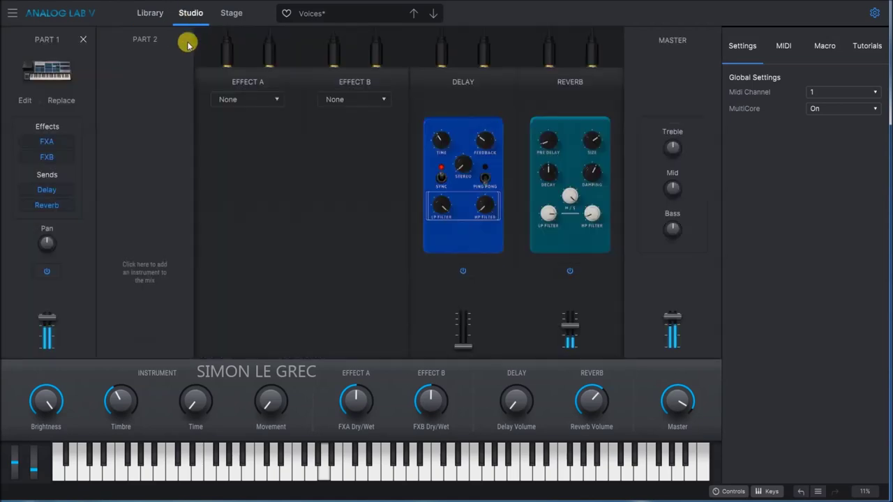
{"action": "left_click", "coordinate": [266, 103]}
{"action": "left_click", "coordinate": [242, 189]}
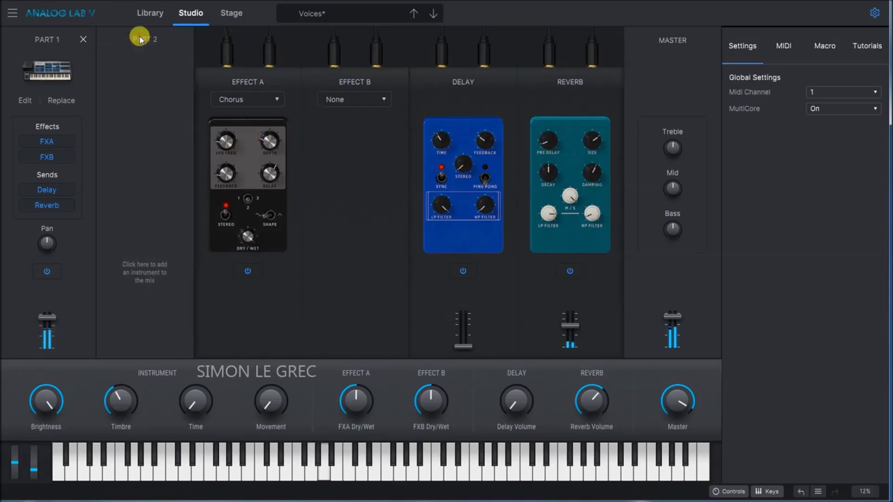
{"action": "left_click", "coordinate": [142, 13]}
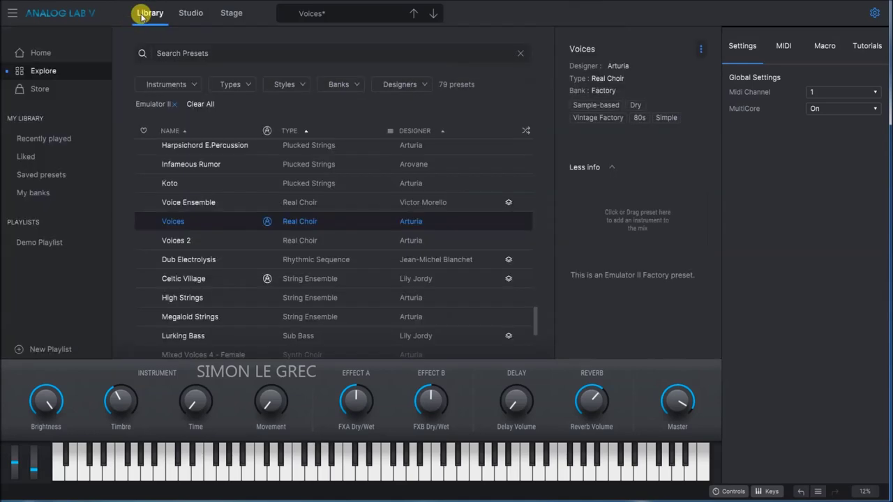
Audition the Voices 2 choir preset, followed by the Dub Electrolysis rhythmic sequence preset
{"action": "left_click", "coordinate": [178, 244]}
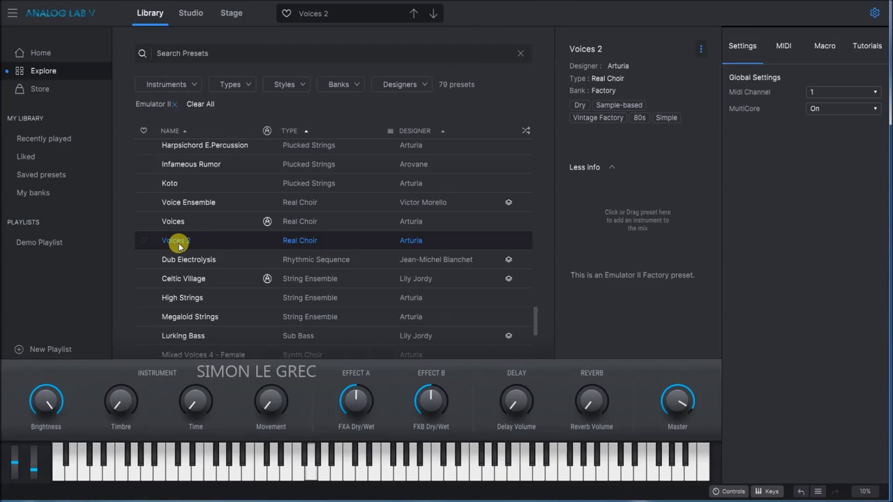
{"action": "scroll", "coordinate": [209, 246], "scroll_direction": "down", "scroll_amount": 1}
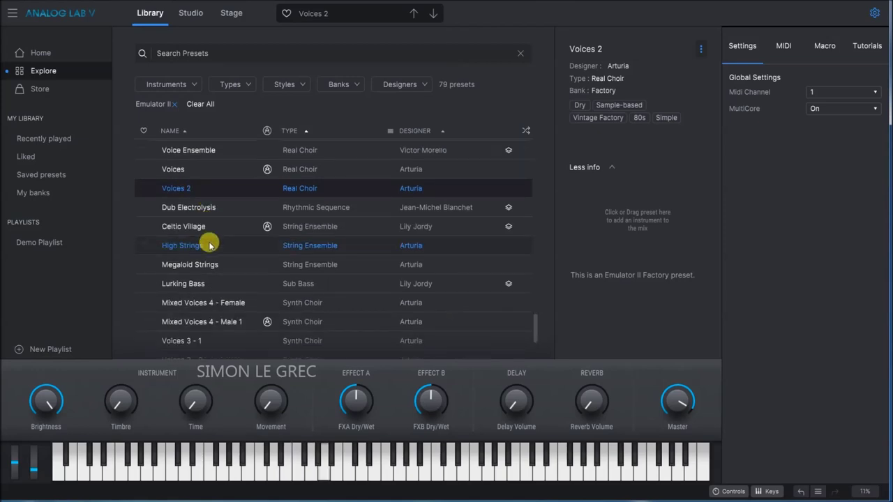
{"action": "left_click", "coordinate": [189, 212]}
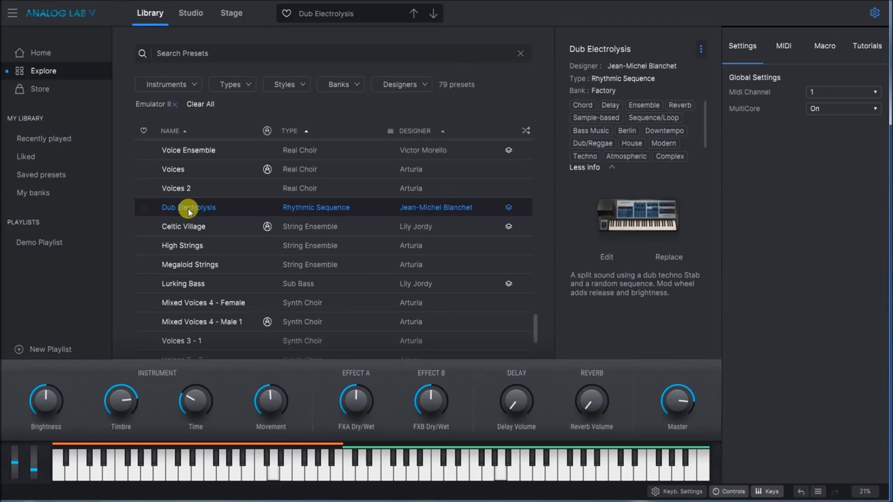
{"action": "scroll", "coordinate": [187, 209], "scroll_direction": "down", "scroll_amount": 1}
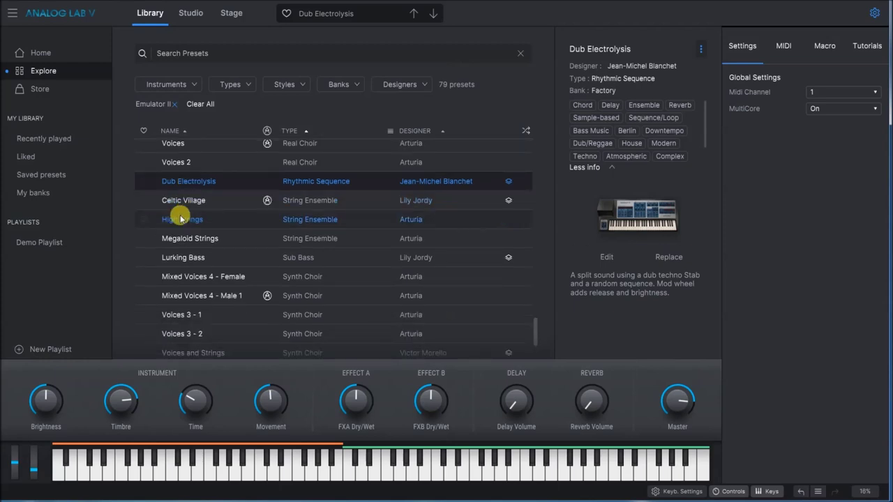
Load the High Strings preset with Delay Volume at about 0.7, Reverb Volume at about 0.8 and a Chorus as Effect A
{"action": "left_click", "coordinate": [176, 223]}
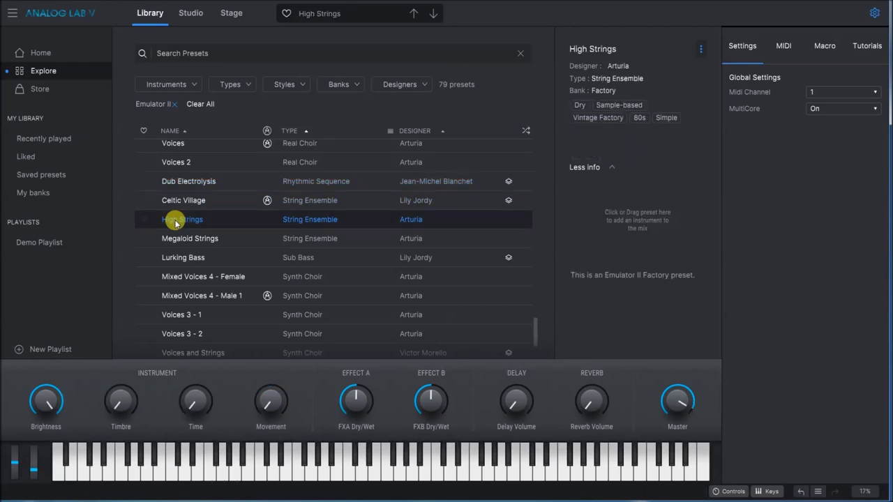
{"action": "left_click_drag", "start_coordinate": [515, 403], "coordinate": [605, 381]}
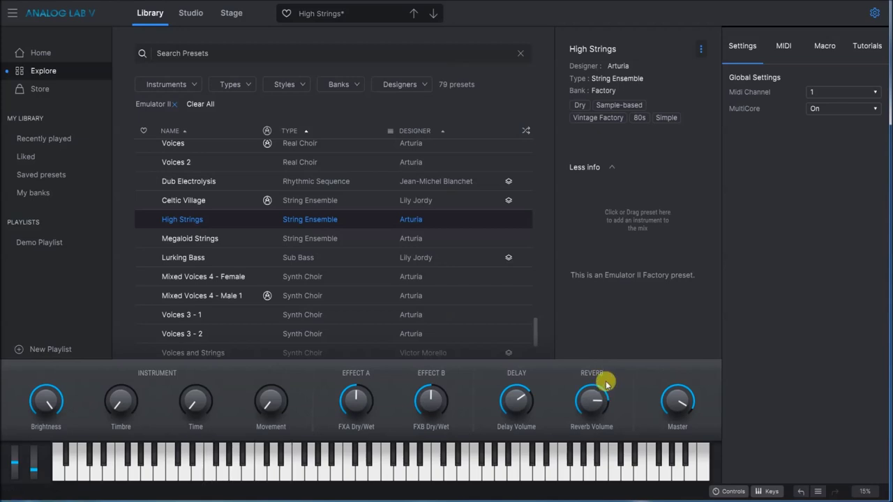
{"action": "left_click", "coordinate": [192, 19]}
{"action": "left_click", "coordinate": [222, 100]}
{"action": "left_click", "coordinate": [236, 188]}
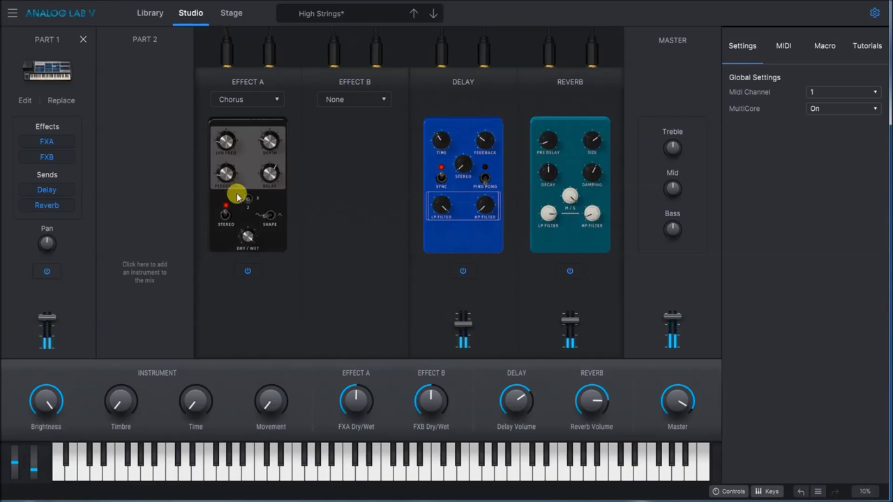
Return to the preset library and audition Megaloid Strings, Celtic Village and Lurking Bass
{"action": "left_click", "coordinate": [151, 13]}
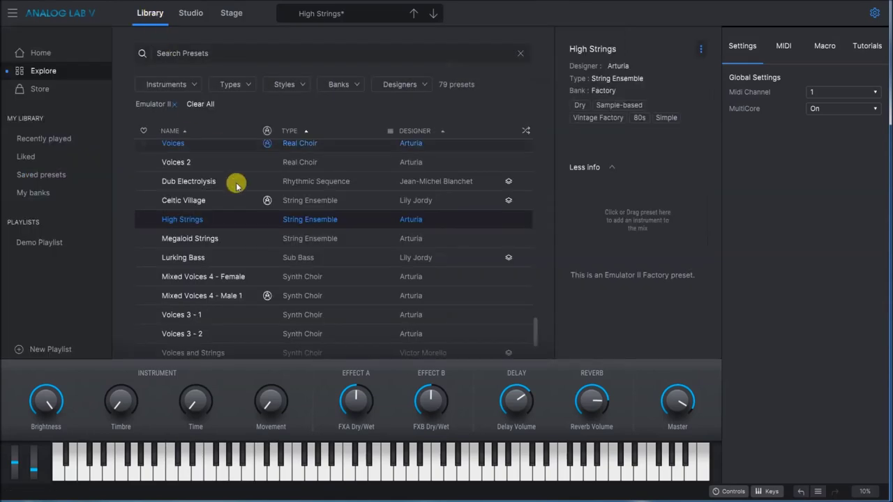
{"action": "left_click", "coordinate": [195, 240]}
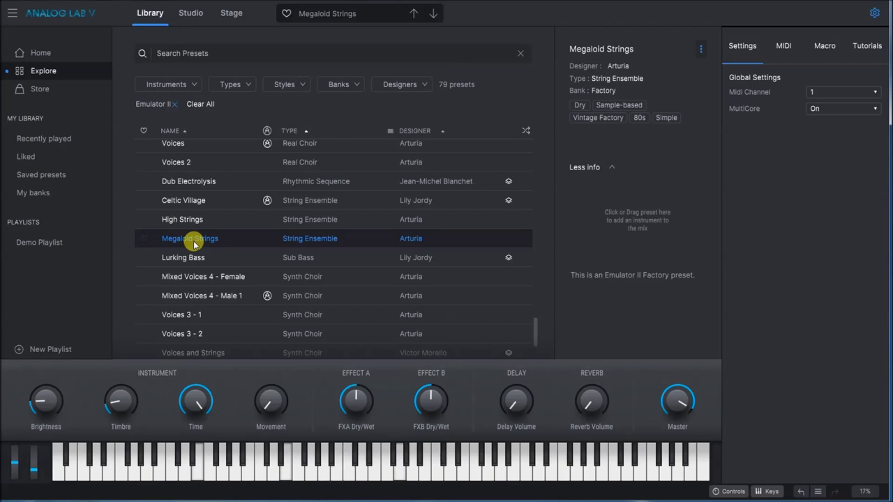
{"action": "left_click", "coordinate": [181, 203]}
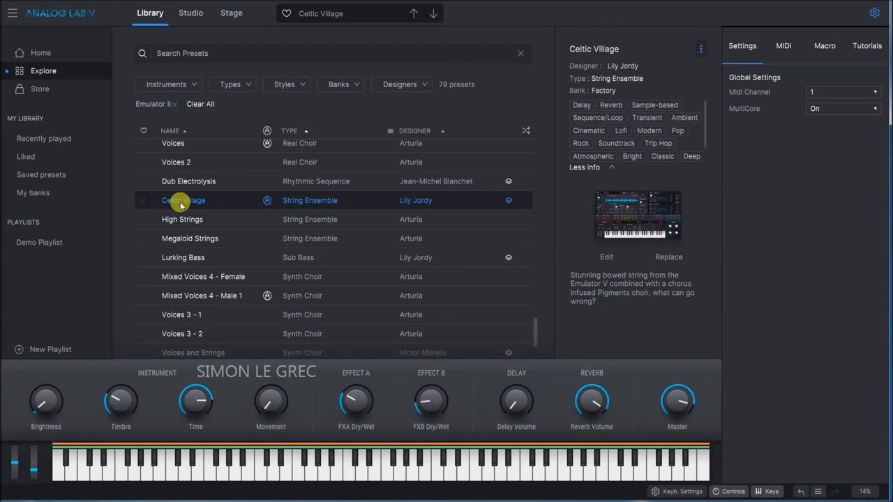
{"action": "scroll", "coordinate": [182, 205], "scroll_direction": "down", "scroll_amount": 1}
{"action": "left_click", "coordinate": [186, 230]}
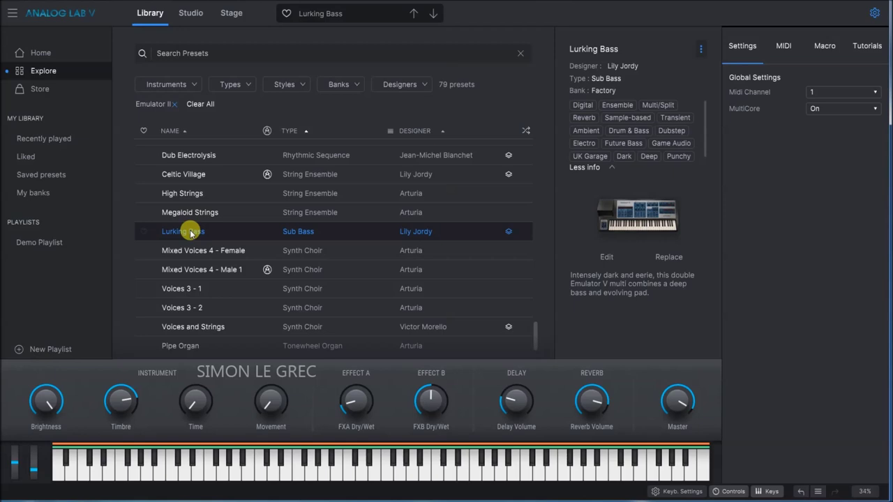
Load the Mixed Voices 4 - Female preset, raising Delay Volume to about two-thirds and Reverb Volume to about 0.82
{"action": "scroll", "coordinate": [190, 233], "scroll_direction": "down", "scroll_amount": 1}
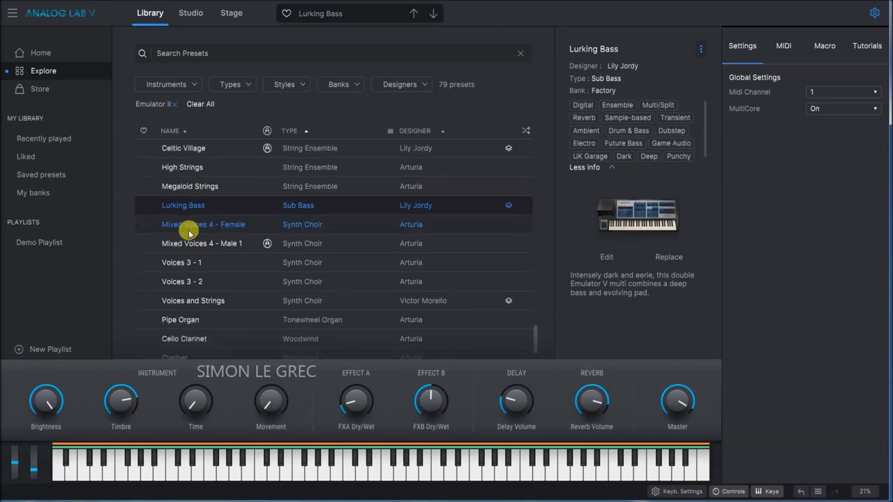
{"action": "left_click", "coordinate": [188, 230]}
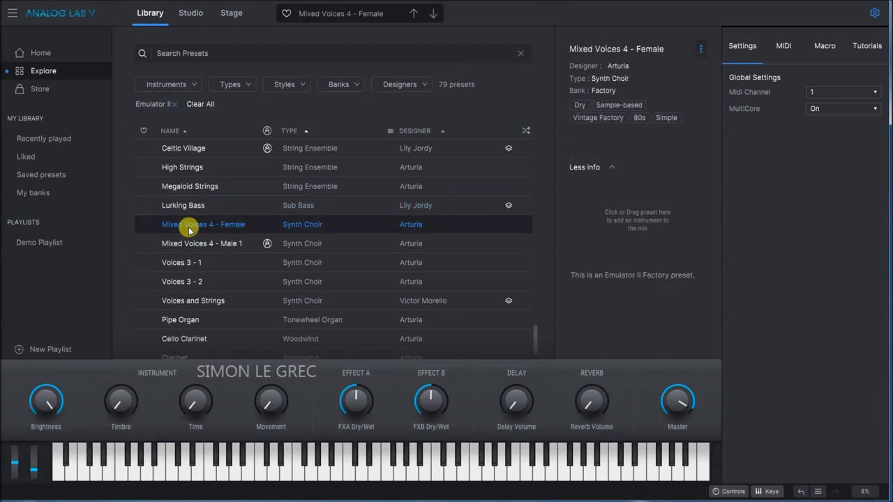
{"action": "left_click_drag", "start_coordinate": [516, 403], "coordinate": [518, 385]}
{"action": "left_click_drag", "start_coordinate": [590, 403], "coordinate": [588, 395]}
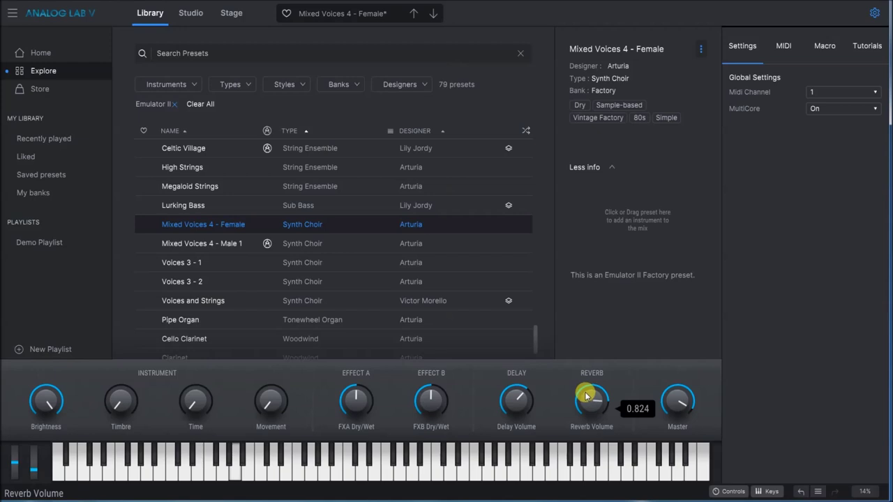
Audition Voices 3 - 2 with Delay Volume and Reverb Volume slightly above halfway, followed by the Voices 3 - 1 preset
{"action": "left_click", "coordinate": [185, 280]}
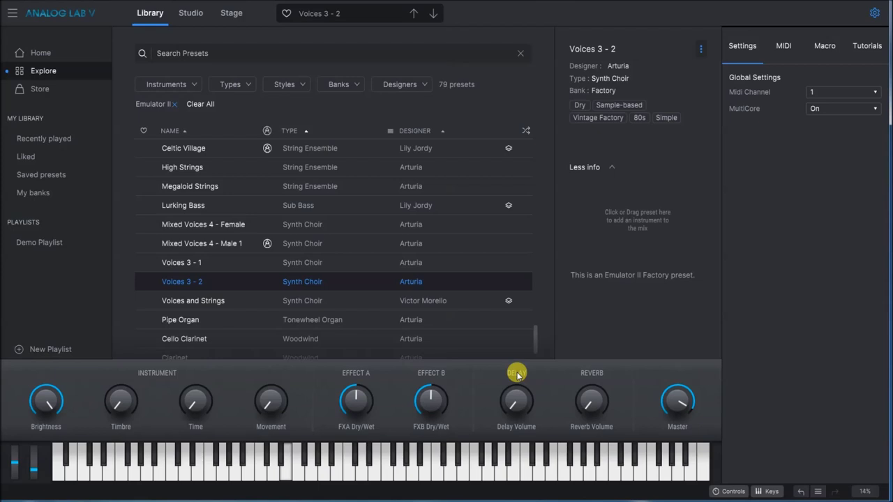
{"action": "left_click_drag", "start_coordinate": [519, 401], "coordinate": [590, 375]}
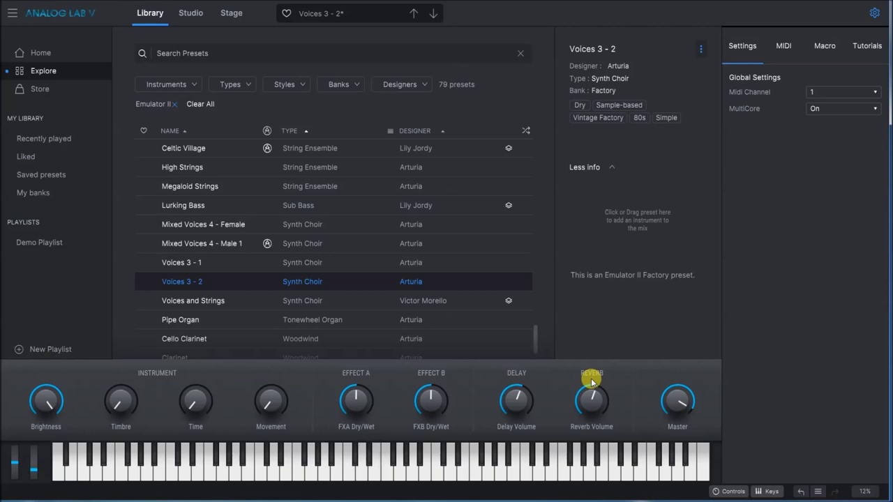
{"action": "left_click", "coordinate": [195, 266]}
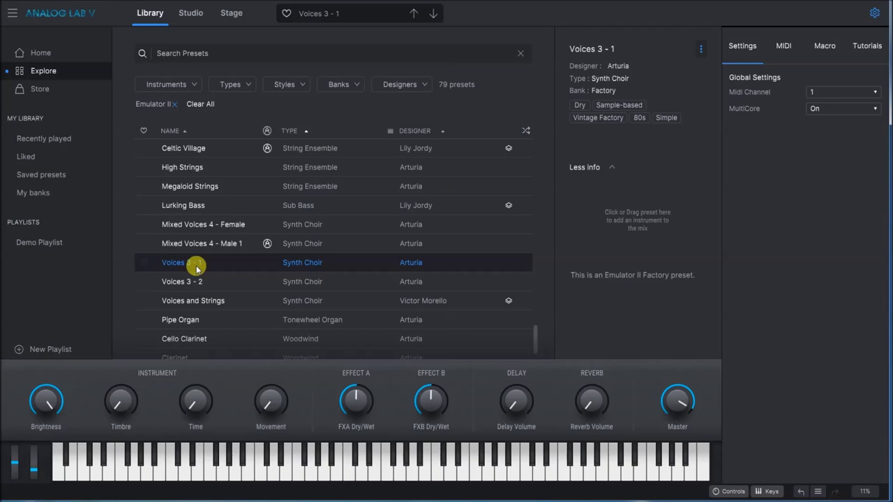
Load the Pipe Organ preset and raise its Delay Volume to about two-thirds
{"action": "scroll", "coordinate": [196, 265], "scroll_direction": "down", "scroll_amount": 1}
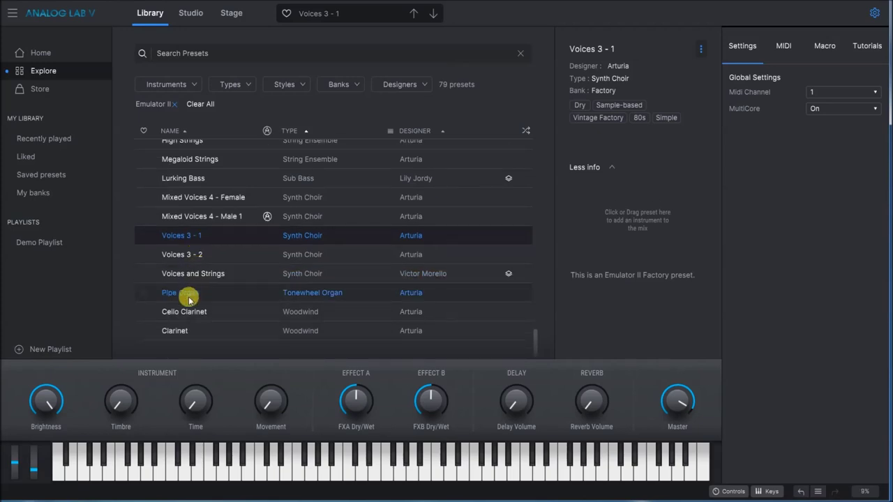
{"action": "left_click", "coordinate": [179, 293]}
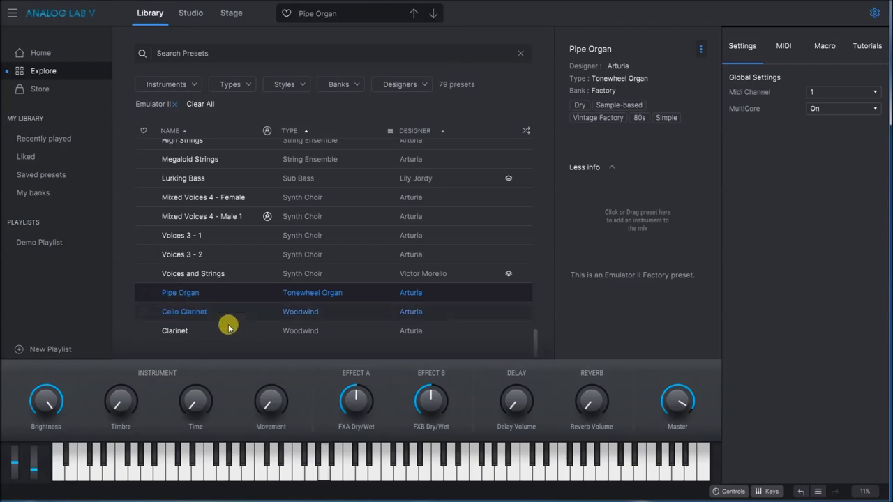
{"action": "mouse_move", "coordinate": [515, 406]}
{"action": "left_mouse_down"}
{"action": "mouse_move", "coordinate": [498, 392]}
{"action": "mouse_move", "coordinate": [518, 403]}
{"action": "left_mouse_up"}
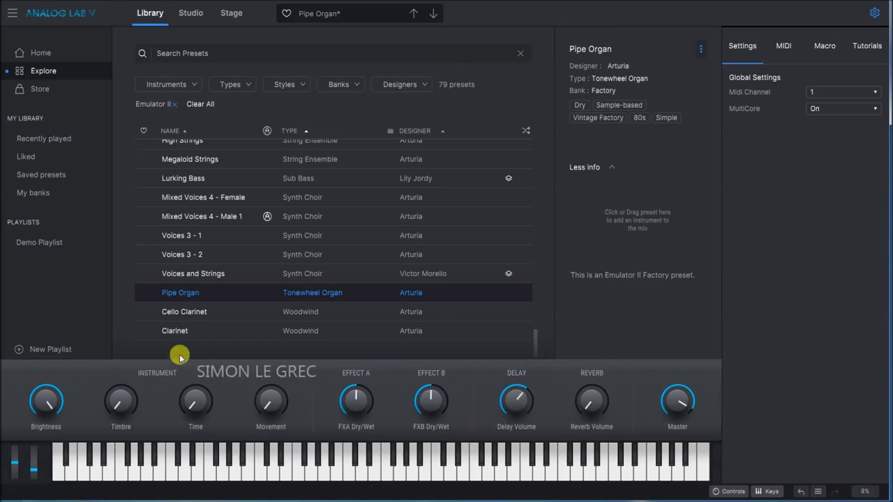
Audition Cello Clarinet with Delay Volume at about two-thirds and Reverb Volume at about 0.58, followed by the Clarinet preset
{"action": "left_click", "coordinate": [177, 315]}
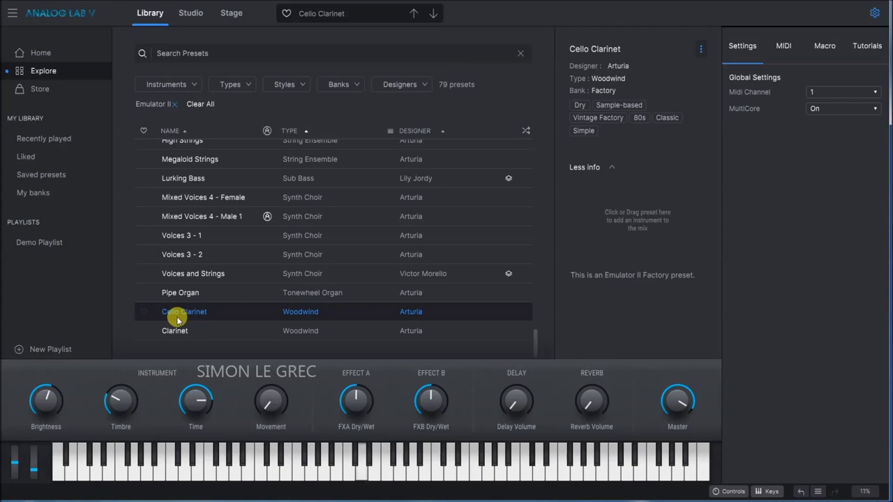
{"action": "left_click_drag", "start_coordinate": [492, 396], "coordinate": [585, 410]}
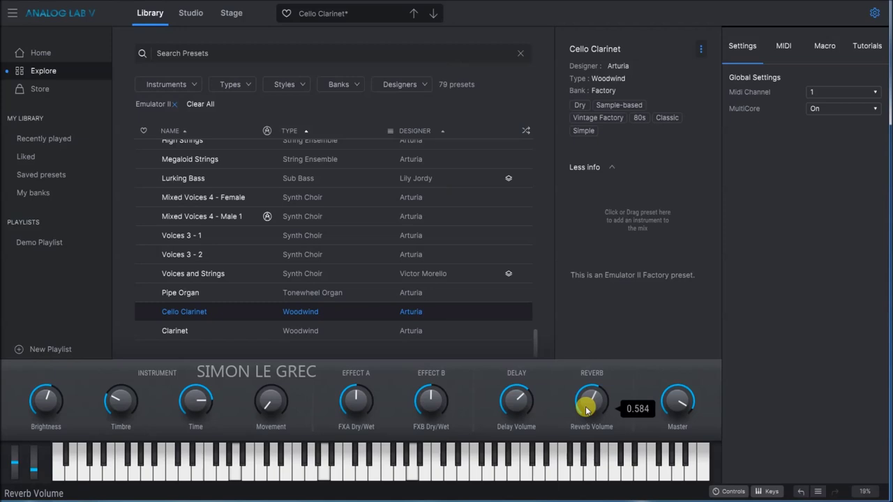
{"action": "left_click", "coordinate": [183, 332]}
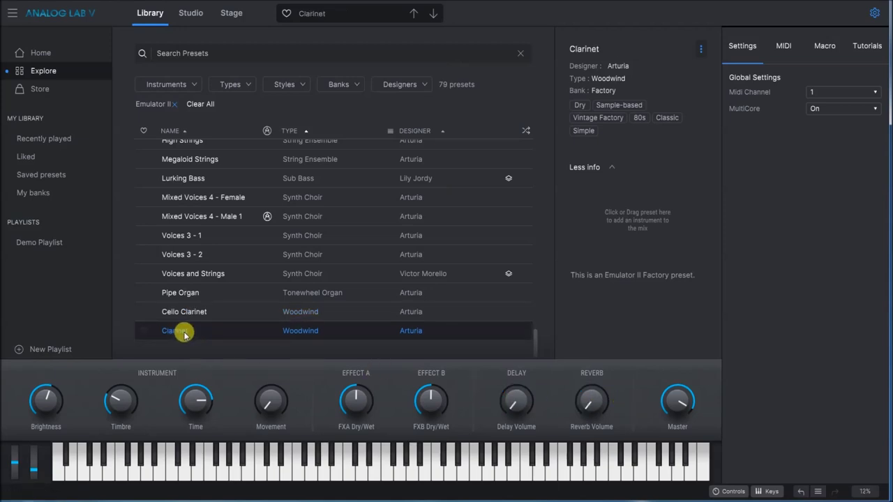